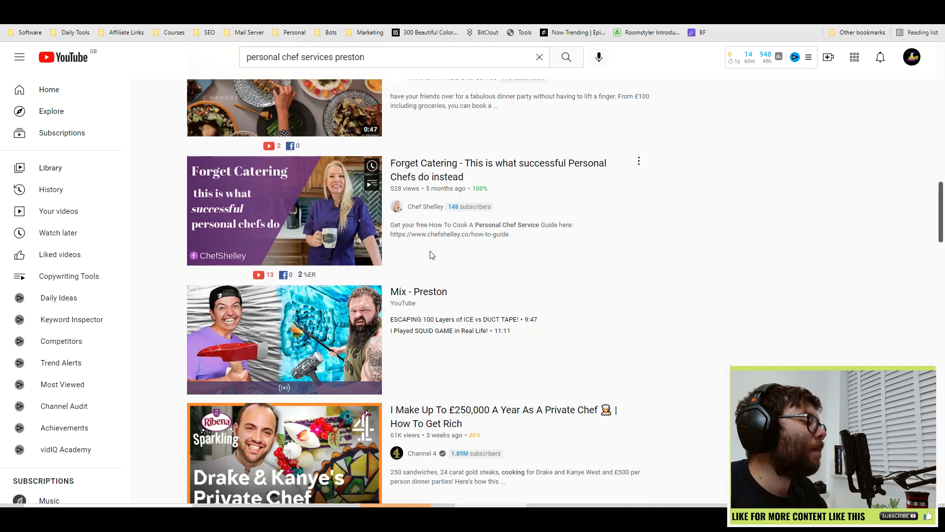
Review the YouTube results for personal chef services preston, then the Blaster Online niche analysis for plumbing services inc forest lake mn.
scroll(430, 257, up, 12)
scroll(431, 254, up, 8)
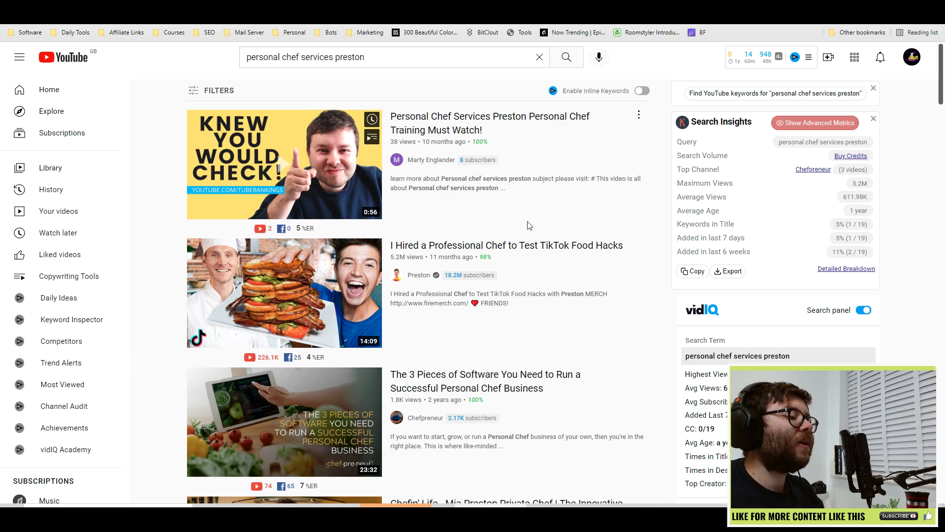
scroll(528, 227, down, 1)
scroll(478, 250, up, 1)
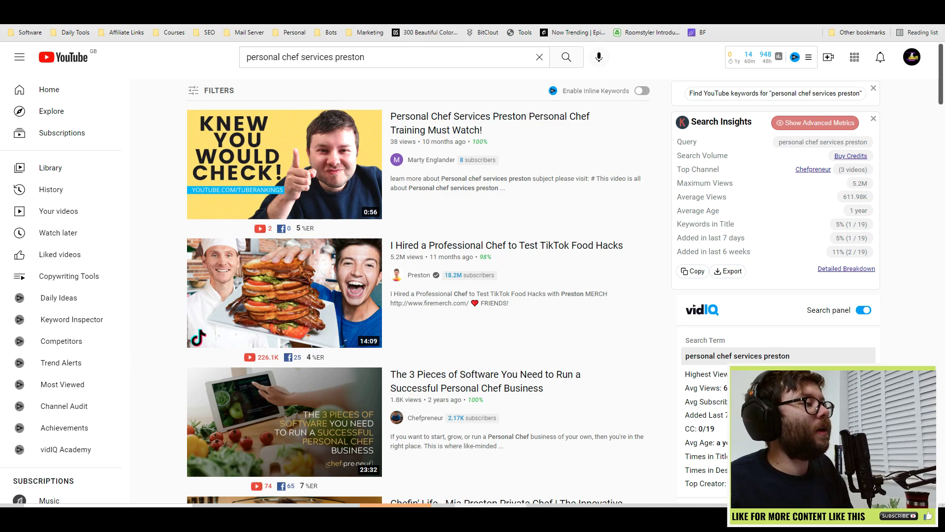
key(ctrl+Tab)
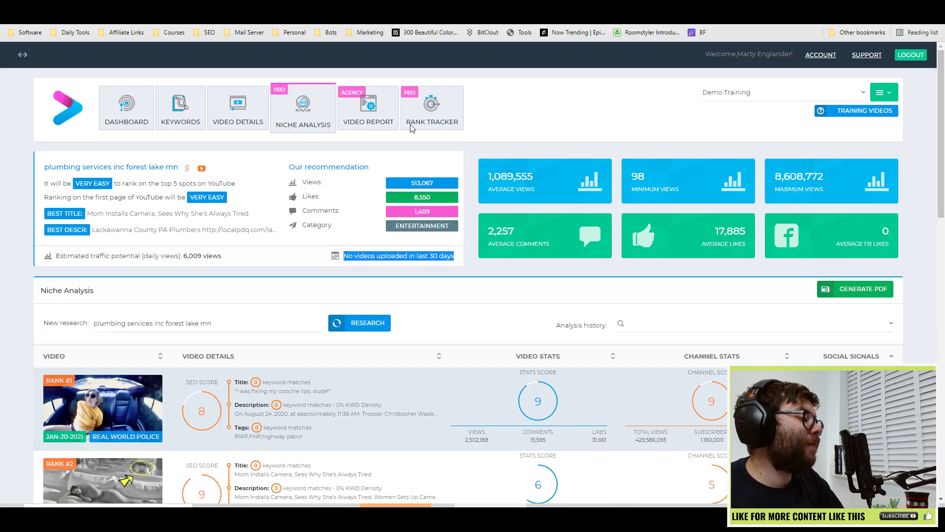
scroll(628, 449, down, 1)
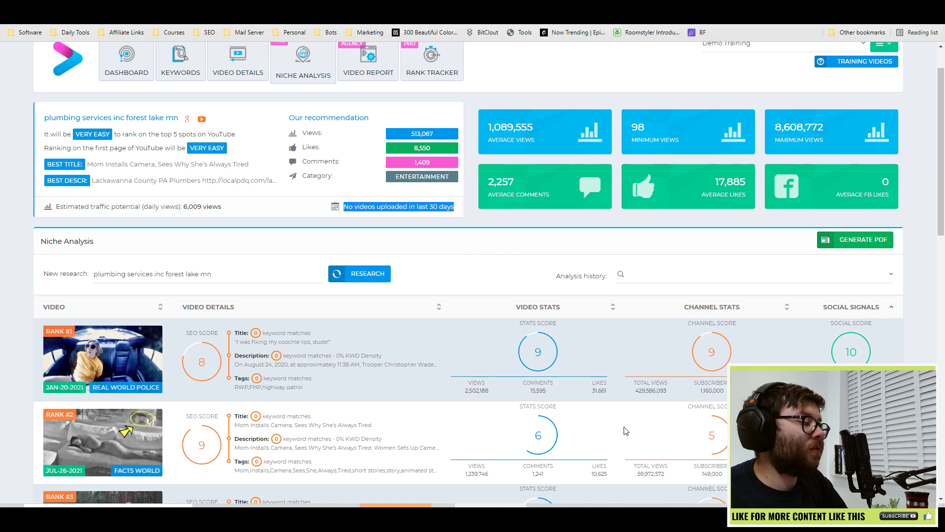
scroll(626, 432, down, 12)
scroll(443, 443, up, 8)
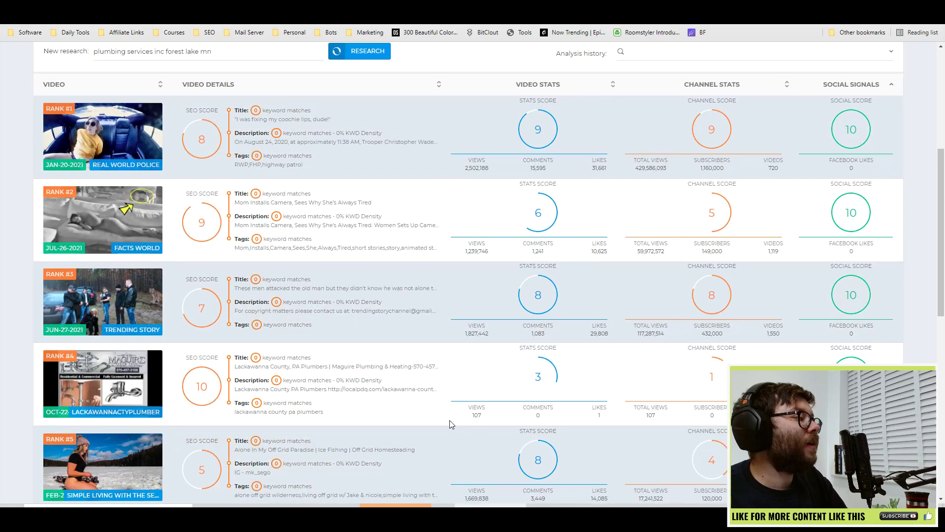
scroll(452, 424, up, 5)
Switch to Notepad and delete the lines for plumbing services inc forest lake mn and plumbing services near melton south from the keyword list.
key(alt+Tab)
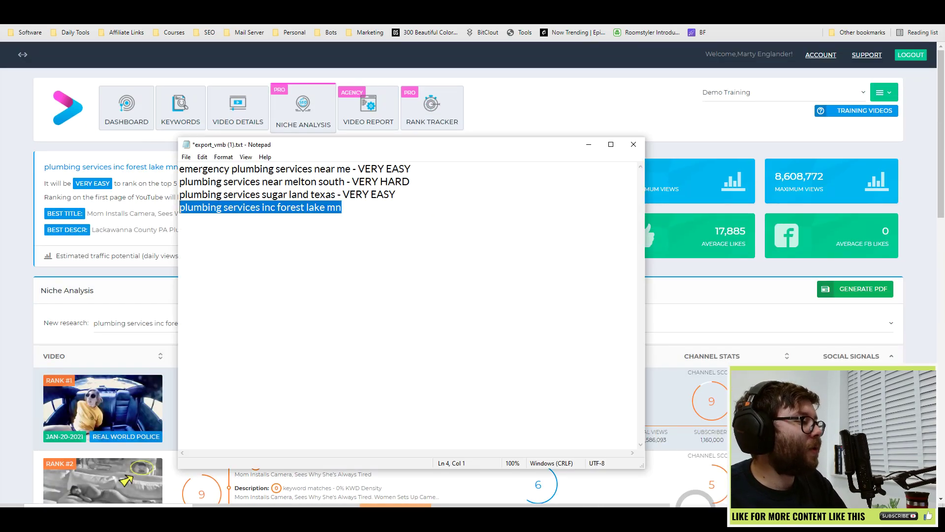
drag(362, 207, 2, 201)
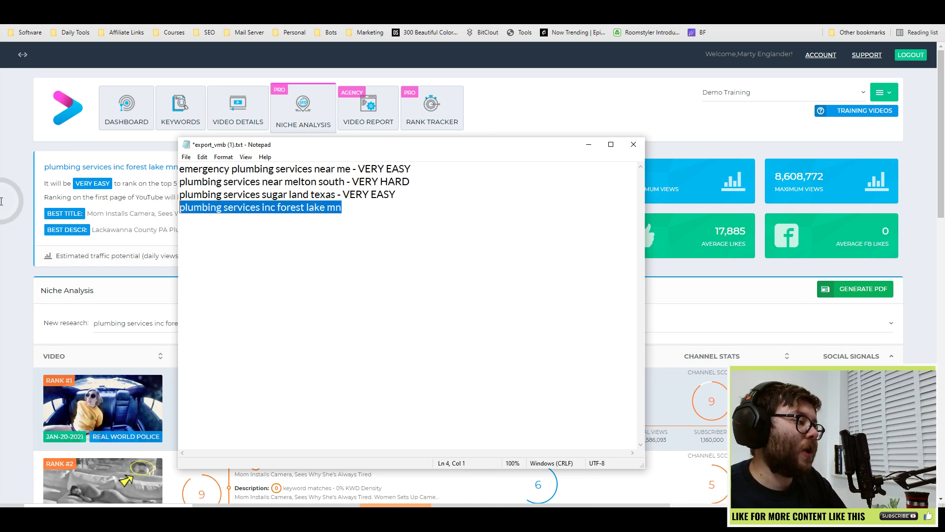
key(BackSpace)
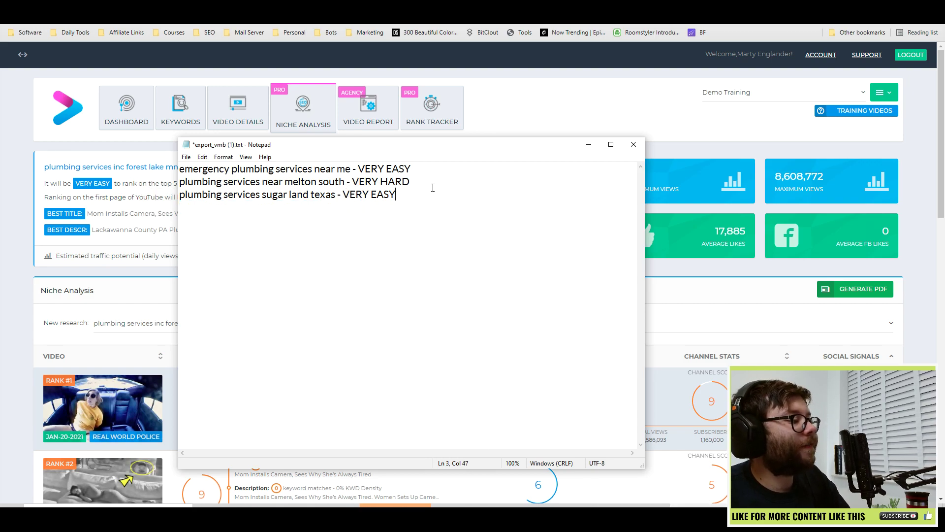
drag(432, 187, 140, 186)
key(BackSpace)
key(BackSpace)
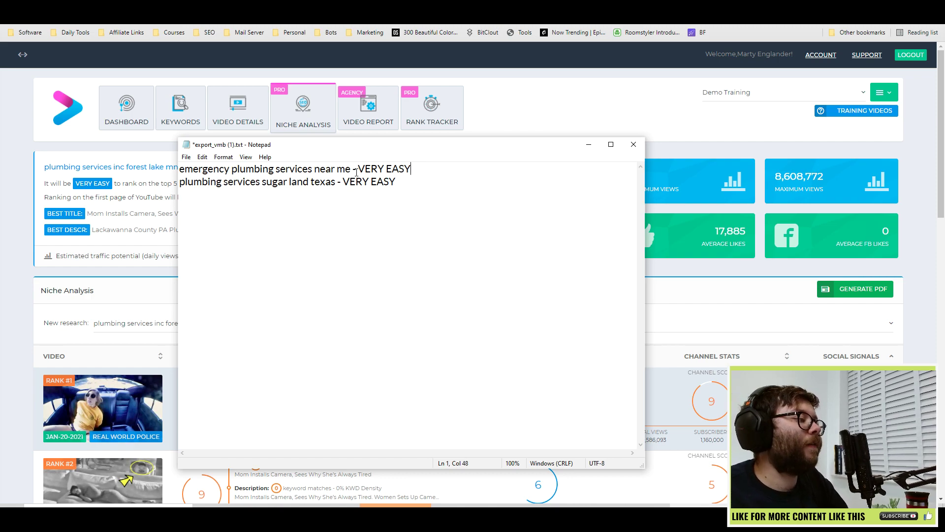
Remove the "- VERY EASY" ratings from both remaining keywords and save the text file.
mouse_move(350, 170)
mouse_down()
mouse_move(411, 183)
mouse_move(339, 181)
mouse_up()
key(BackSpace)
key(ctrl+z)
click(305, 186)
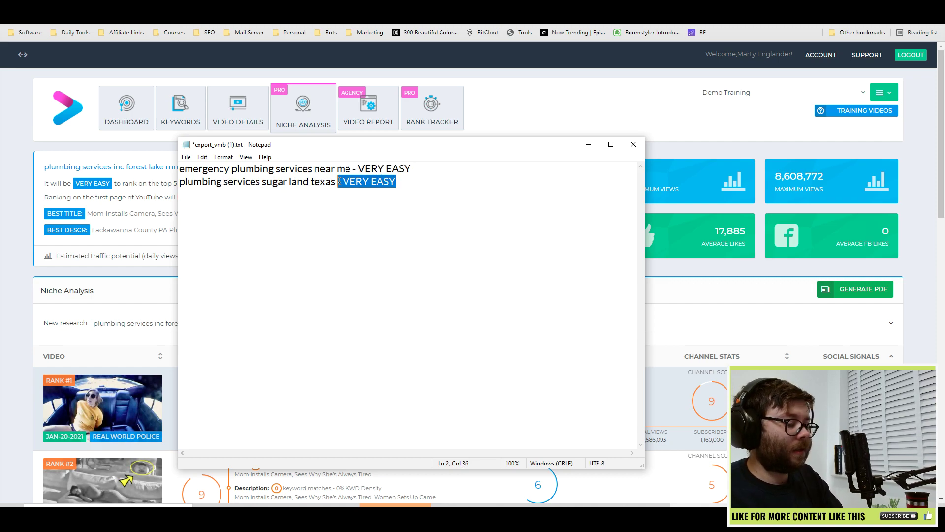
key(BackSpace)
drag(413, 170, 353, 170)
key(BackSpace)
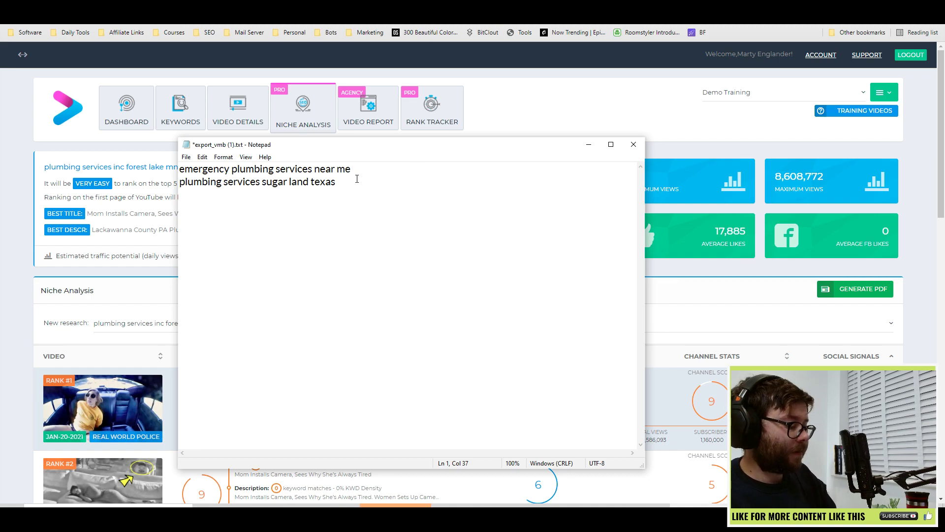
key(ctrl+s)
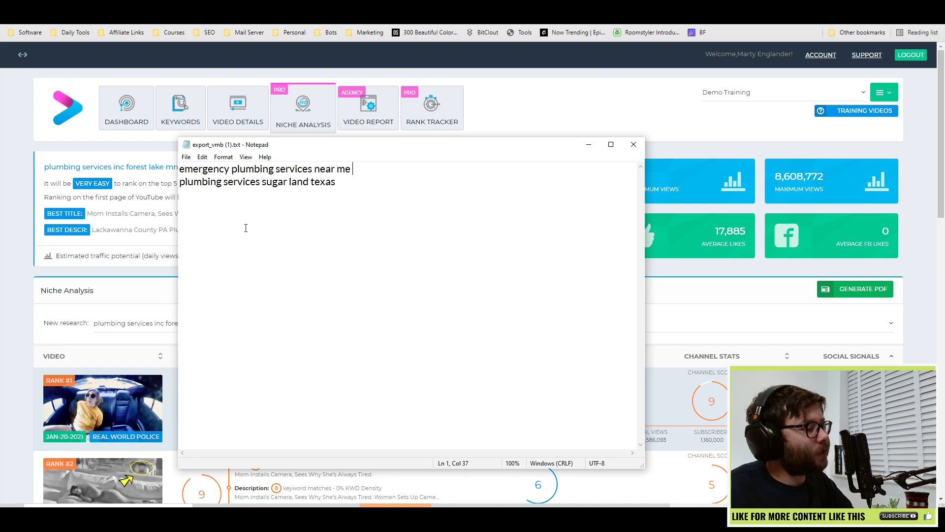
Copy the keyword "emergency plumbing services near me" from the Notepad list.
drag(351, 170, 175, 171)
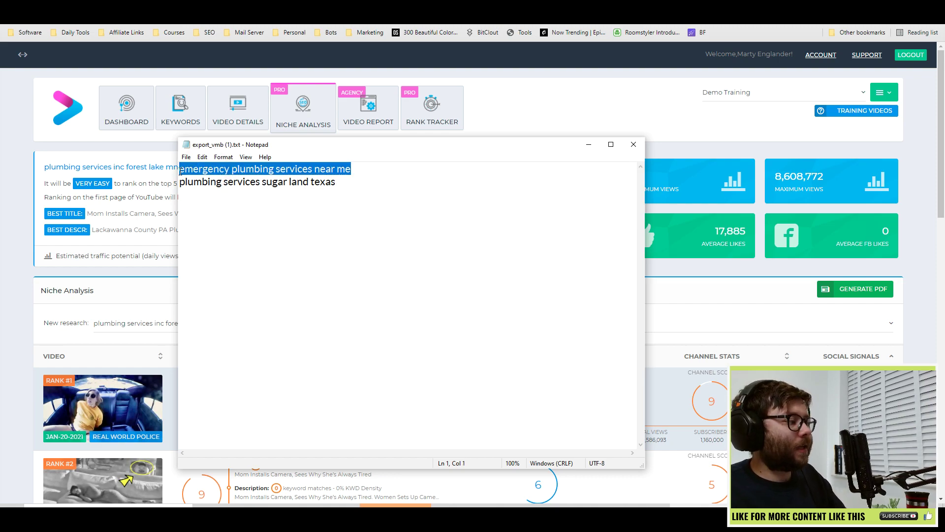
click(509, 129)
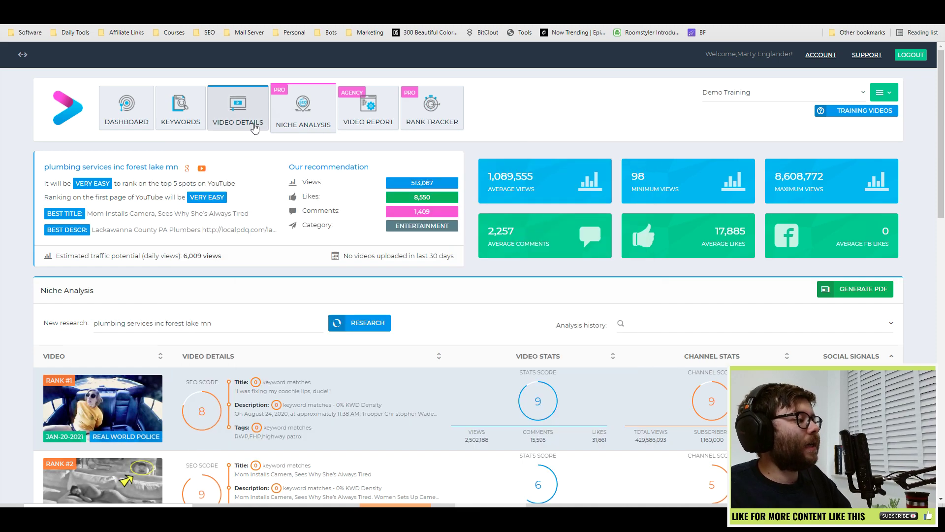
key(alt+Tab)
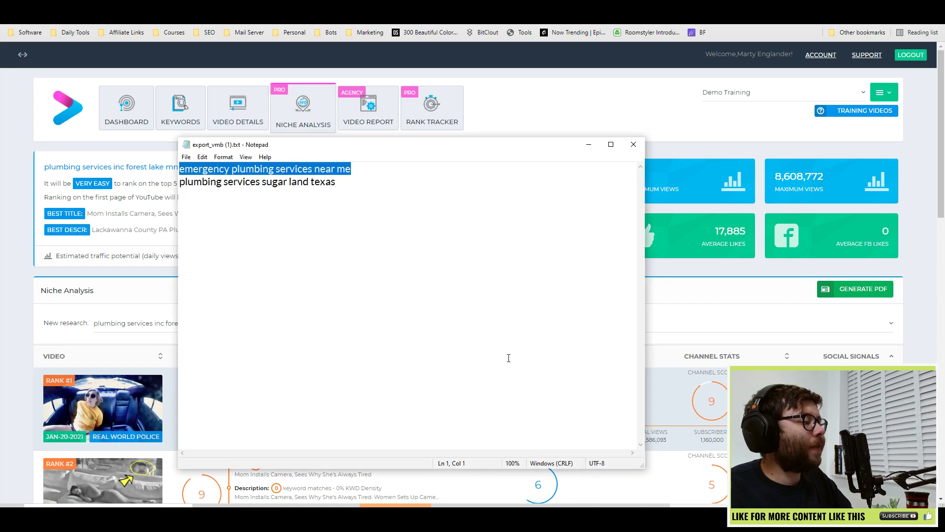
click(509, 358)
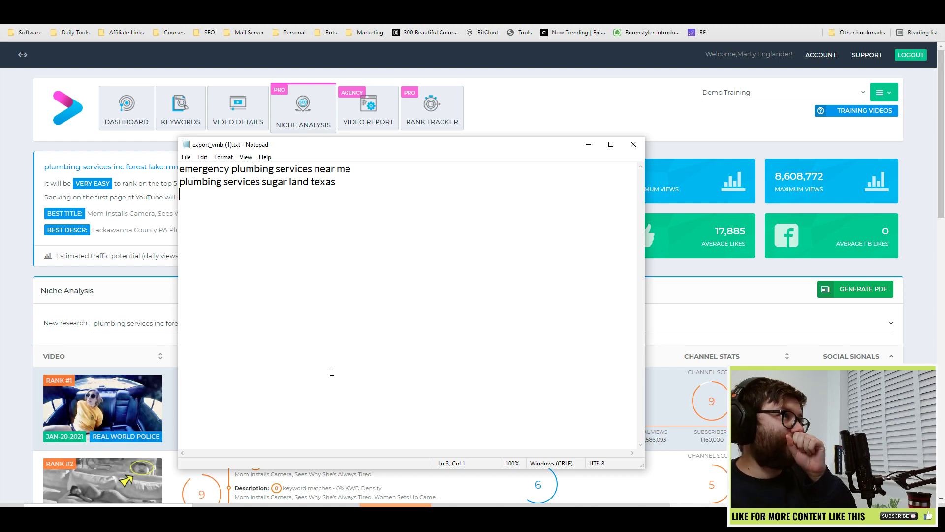
drag(374, 174, 180, 169)
key(ctrl+c)
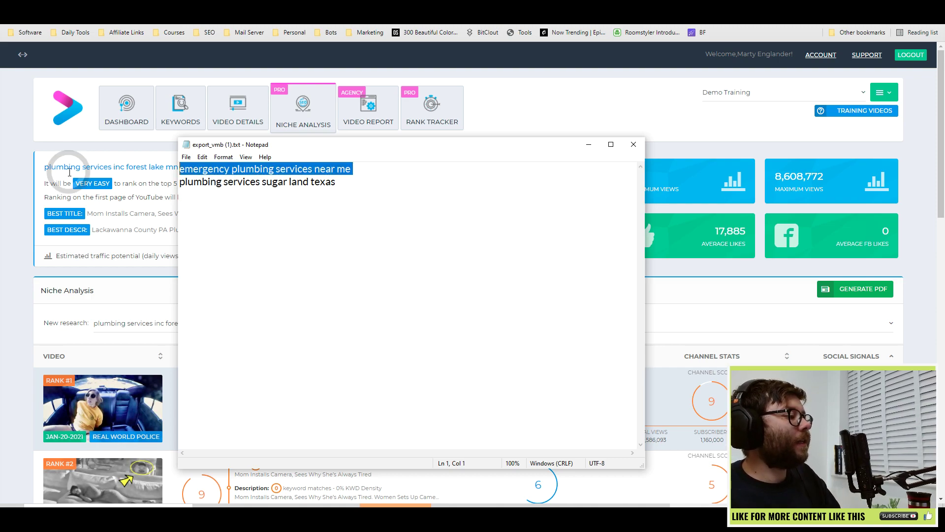
Back in Blaster Online, generate the niche analysis PDF for plumbing services inc forest lake mn, view the report and close it.
click(552, 137)
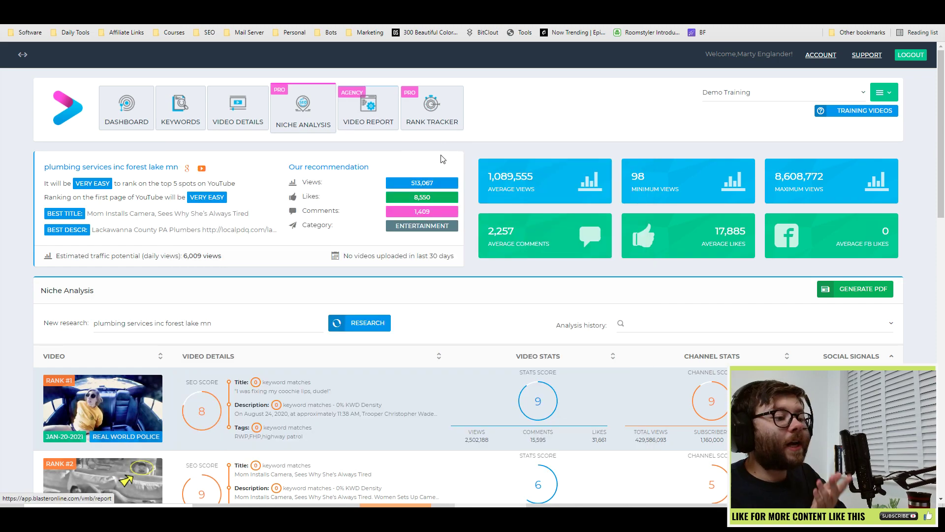
click(871, 290)
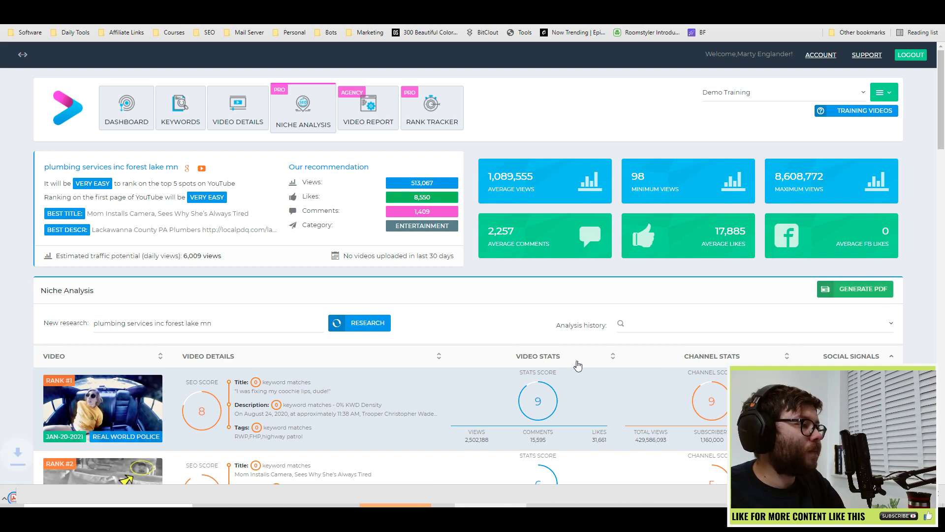
click(49, 489)
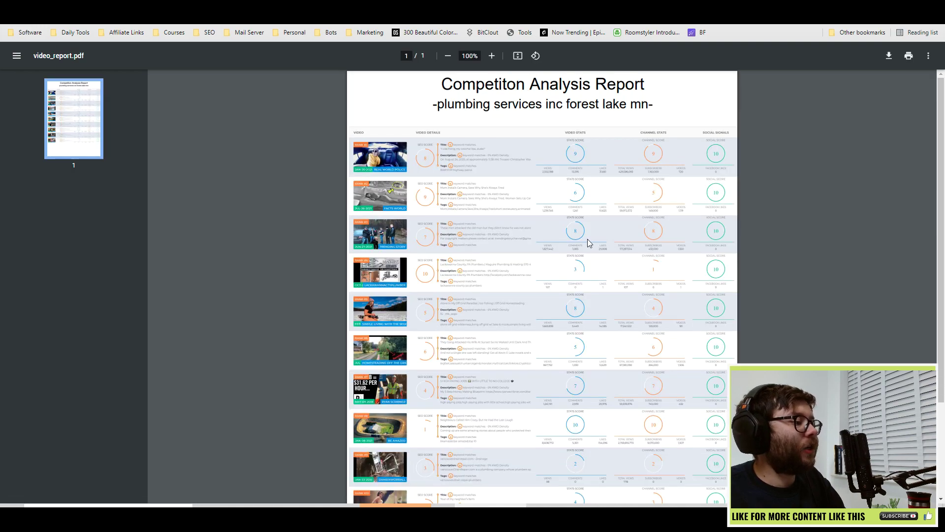
scroll(586, 244, down, 1)
scroll(592, 252, up, 1)
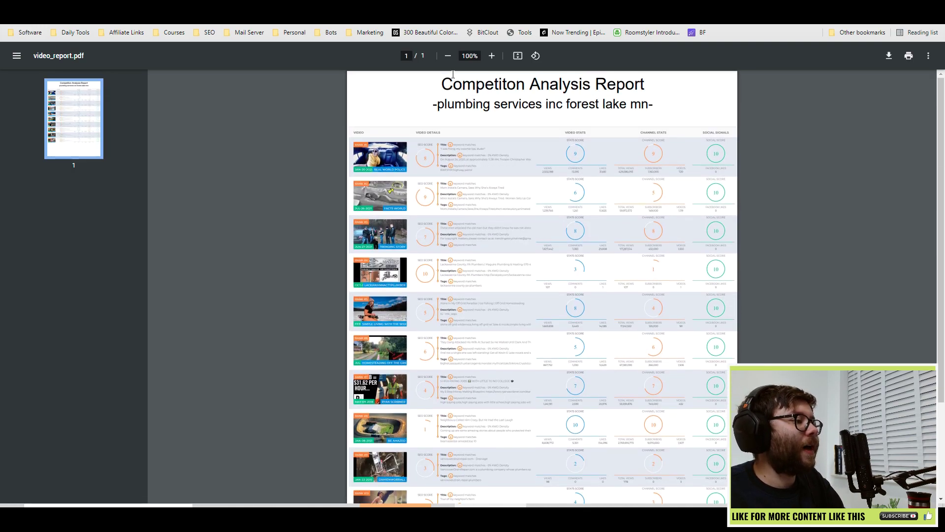
drag(467, 104, 500, 104)
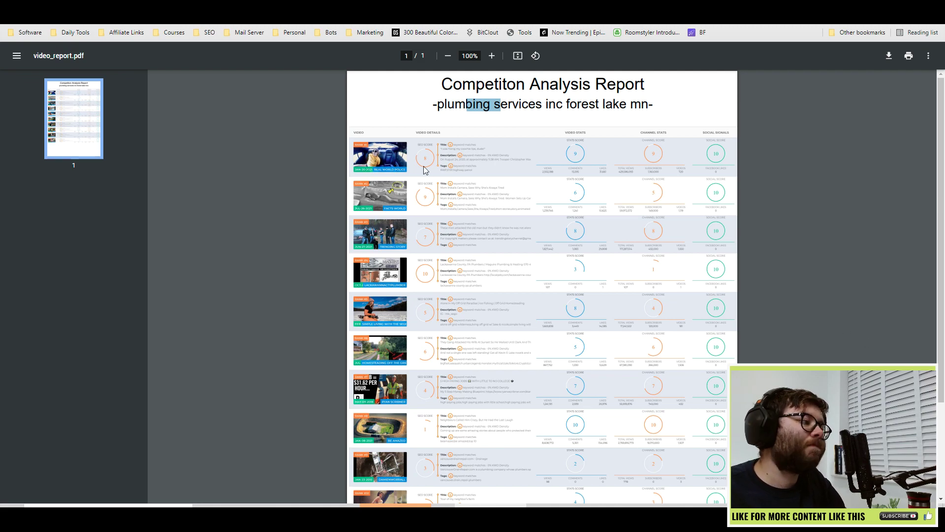
key(ctrl+w)
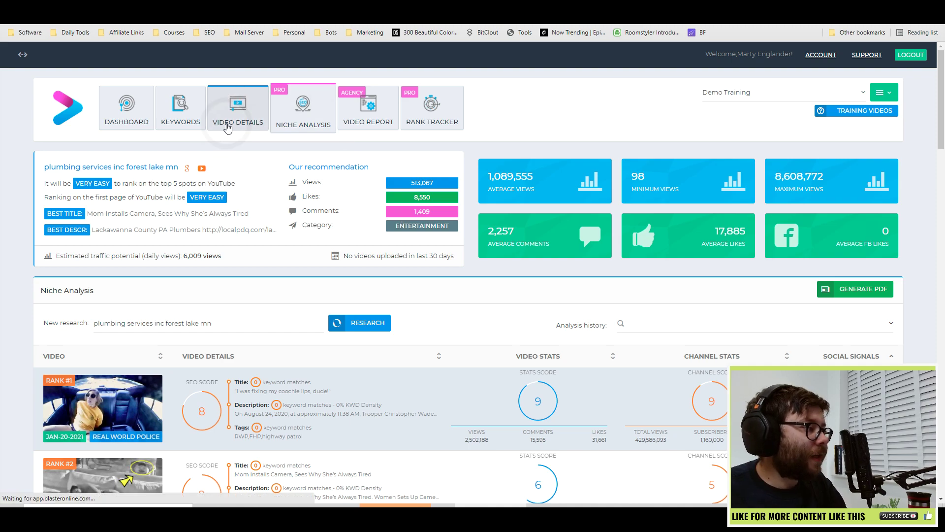
Delete the existing plumbing services salford entry from the video details list.
click(166, 129)
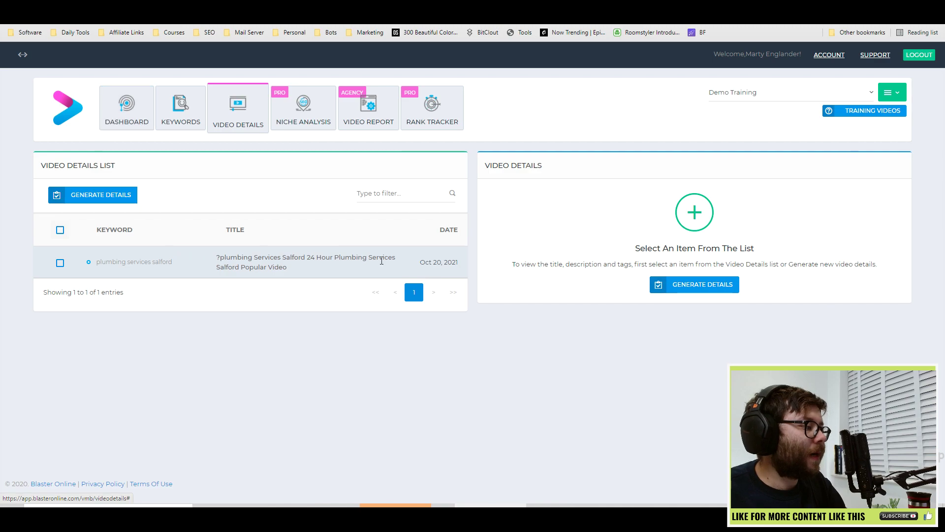
click(60, 264)
click(238, 200)
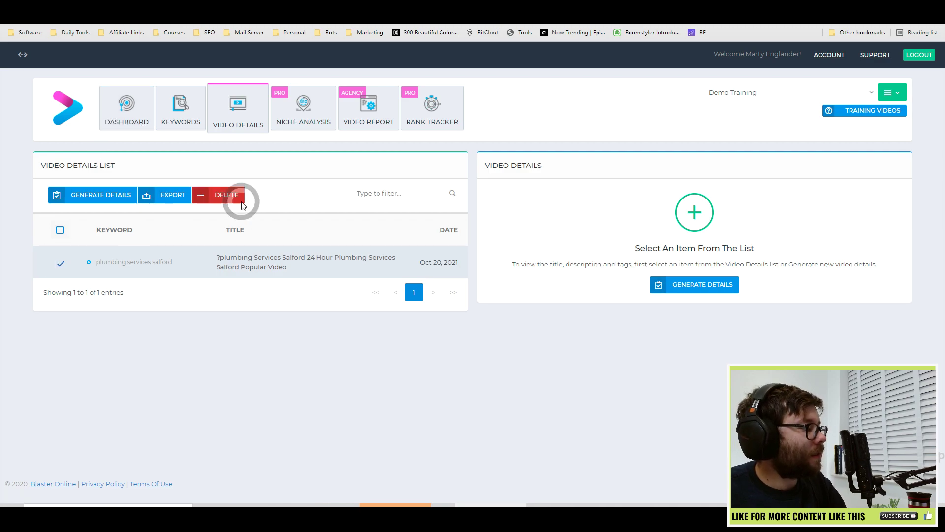
click(518, 325)
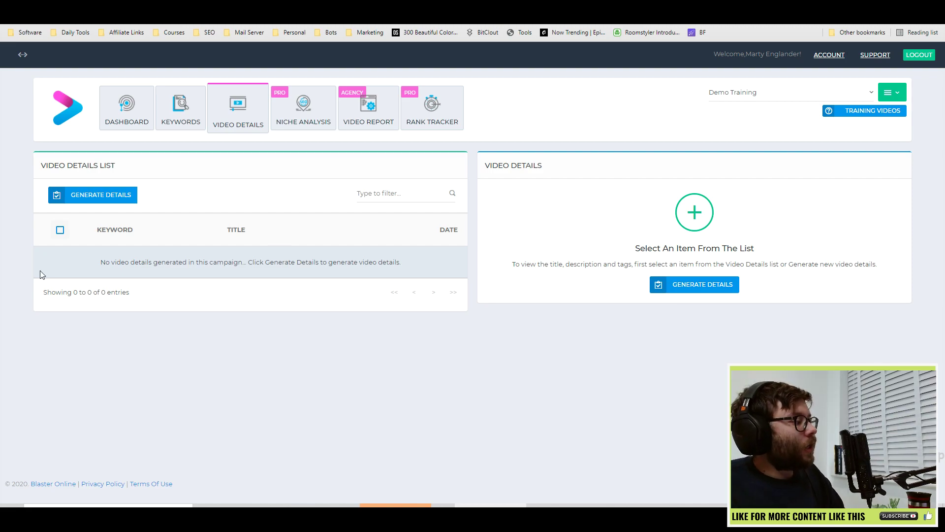
Start generating new video details with "emergency plumbing services near me" as the main keyword.
click(79, 197)
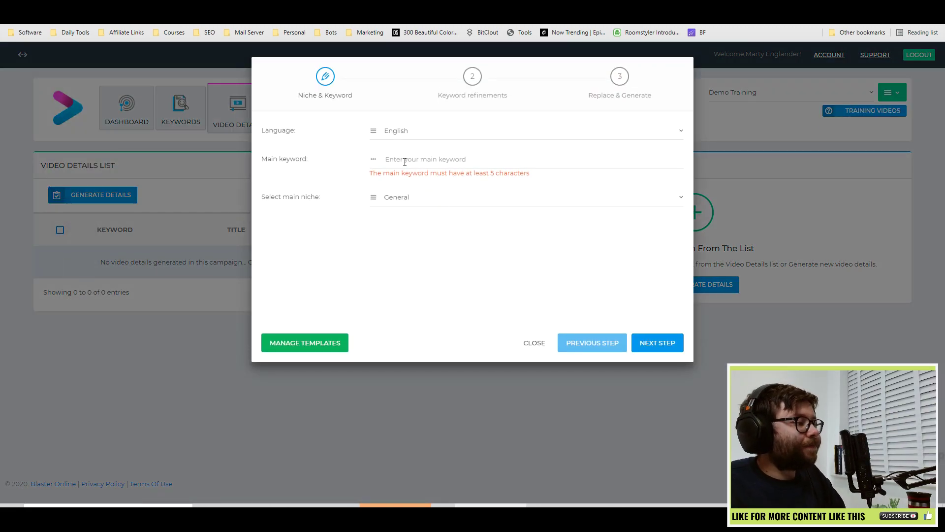
click(405, 161)
key(ctrl+v)
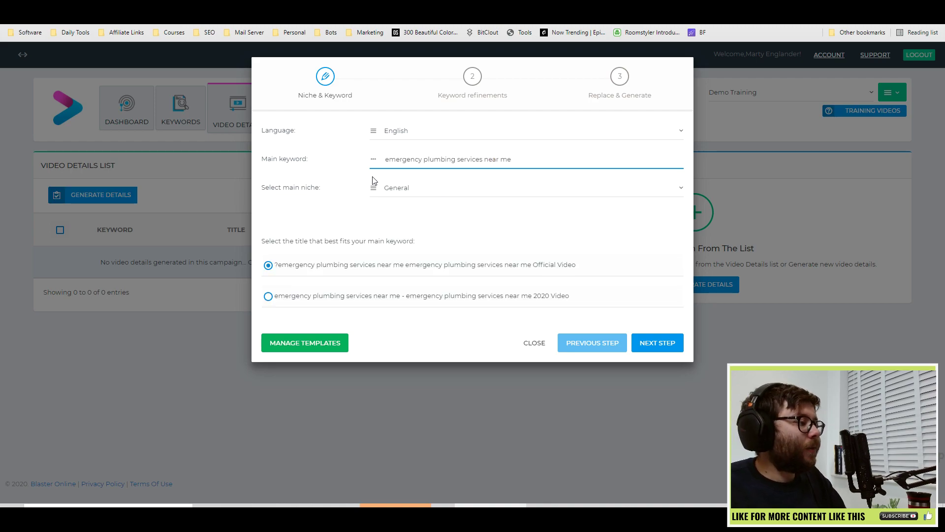
Set the main niche to Local business and the subniche to Plumber, and proceed to the keyword refinements.
click(418, 194)
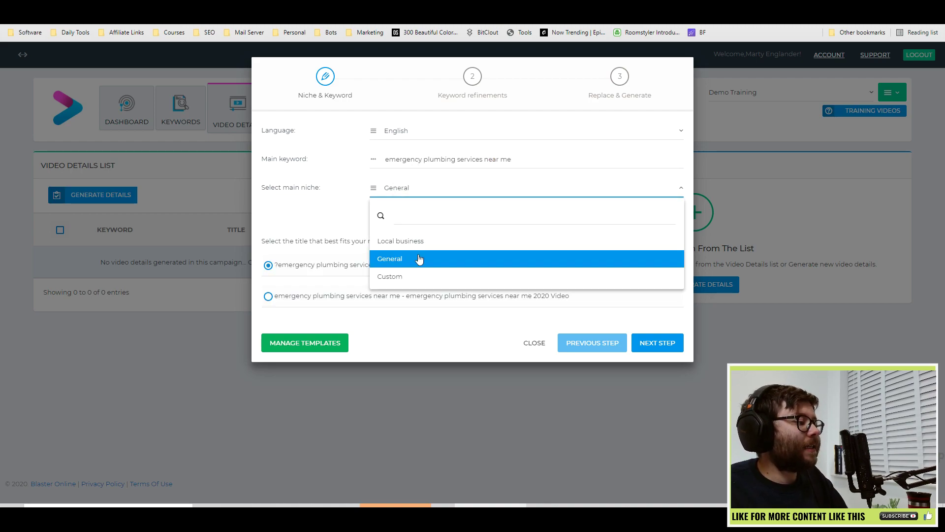
click(327, 219)
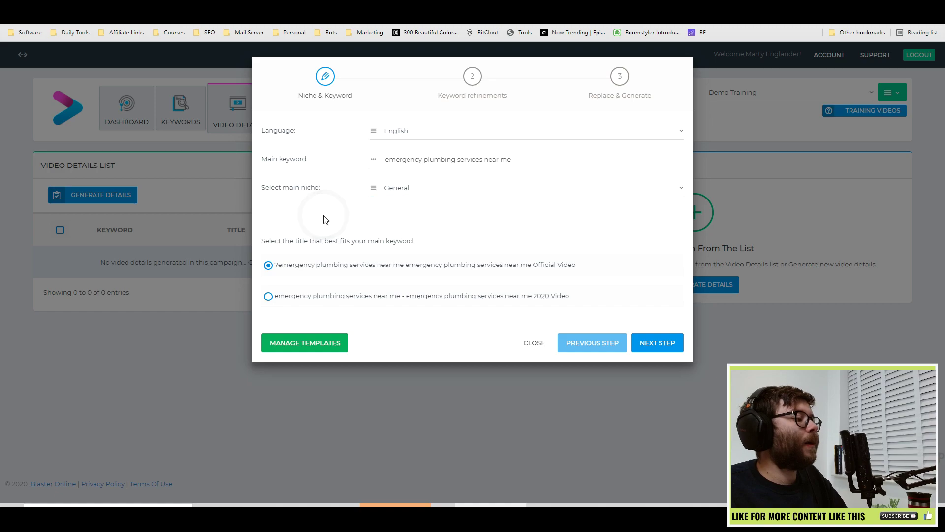
click(373, 188)
click(395, 240)
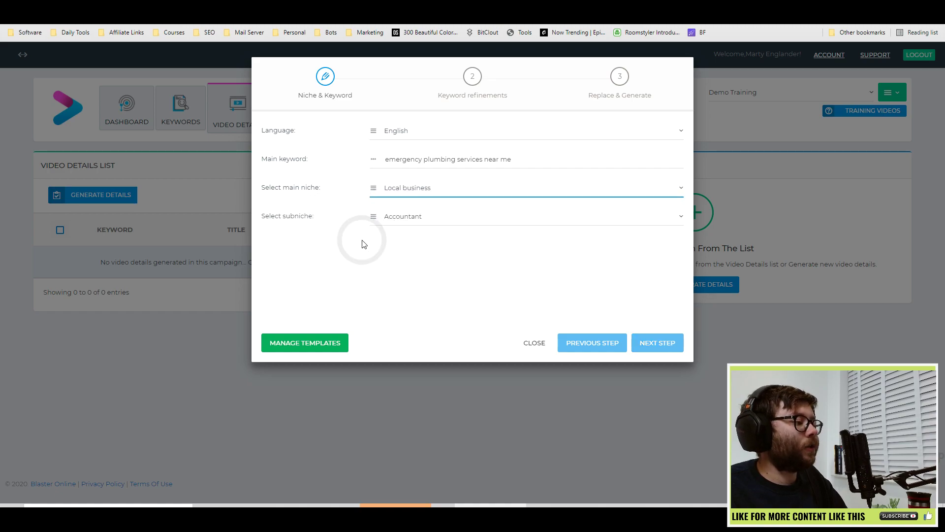
click(389, 218)
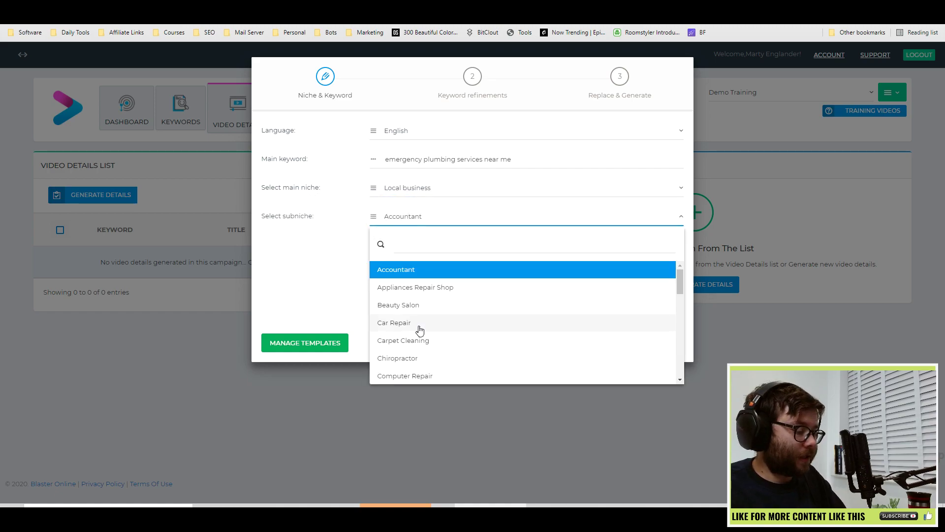
text(plu)
click(395, 271)
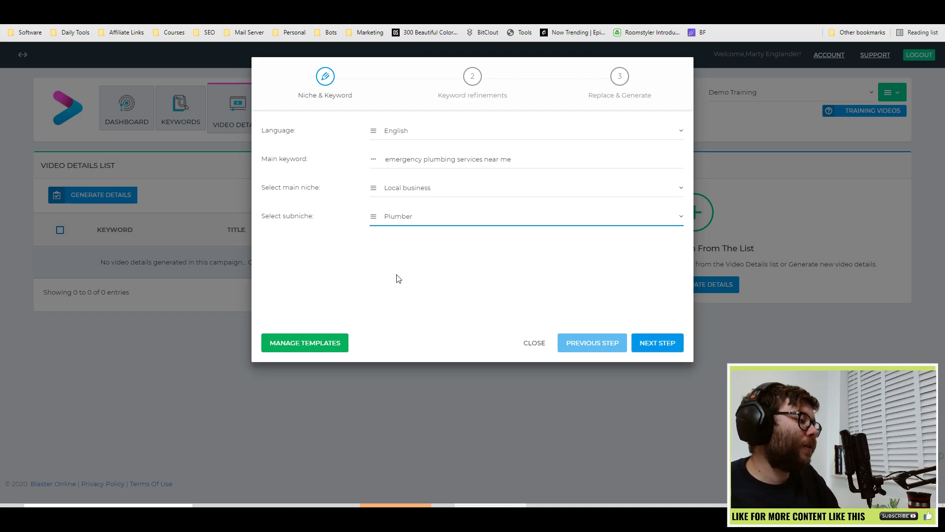
click(675, 347)
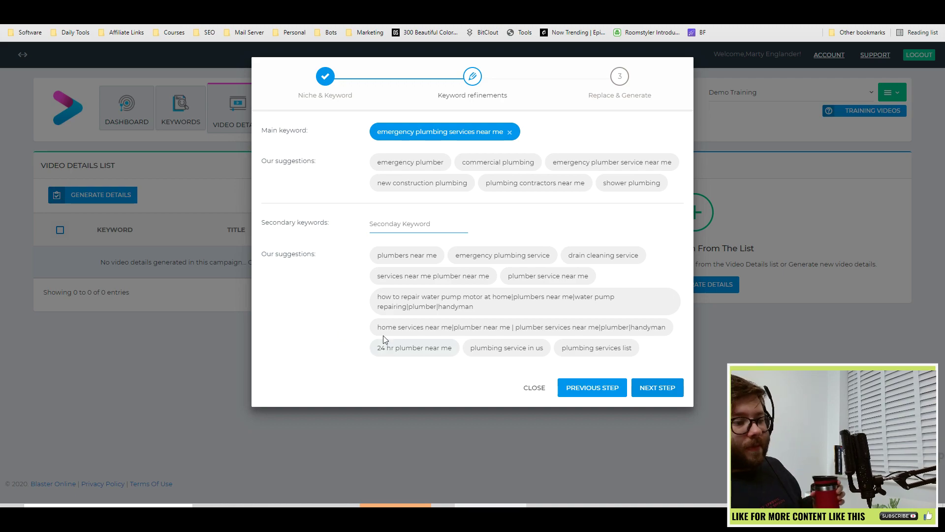
click(414, 328)
drag(414, 346, 360, 365)
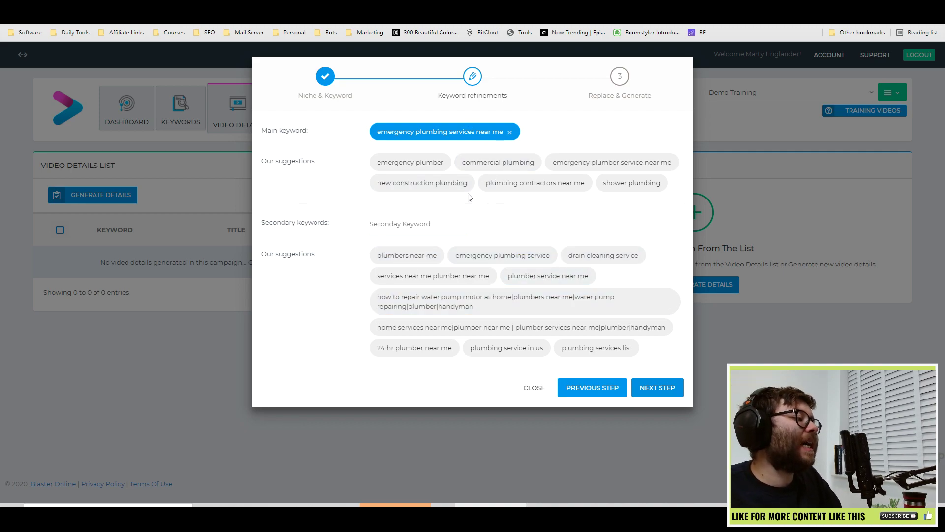
Add emergency plumbing service, drain cleaning service, 24 hr plumber near me, plumbing services list and services near me plumber near me as secondary keywords, and proceed.
click(529, 255)
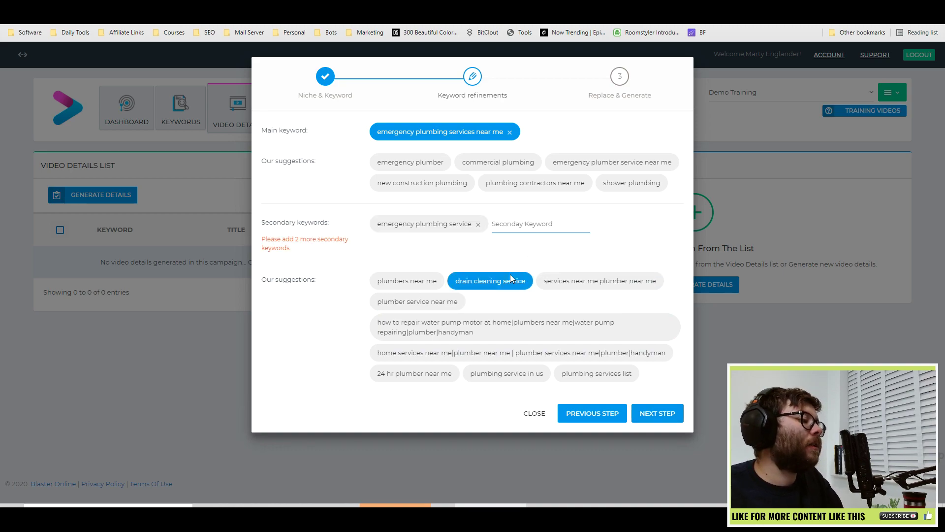
click(494, 282)
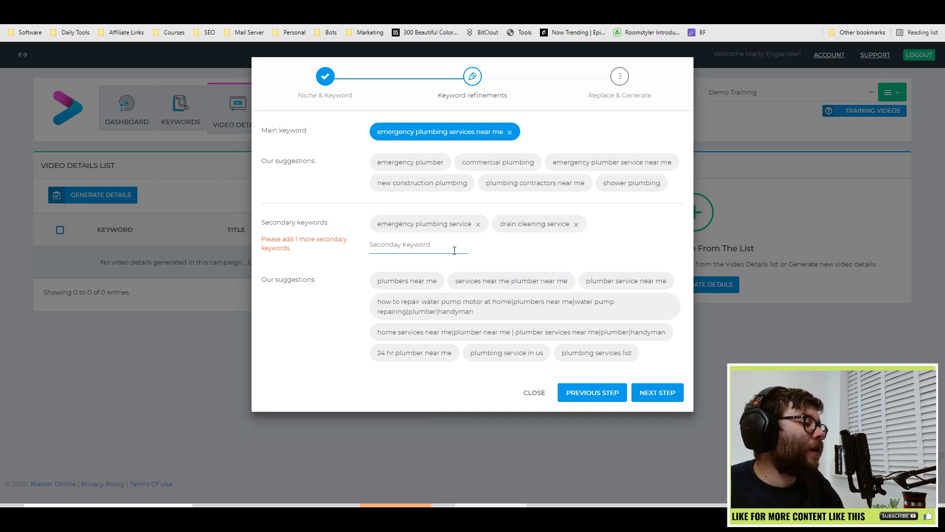
click(416, 351)
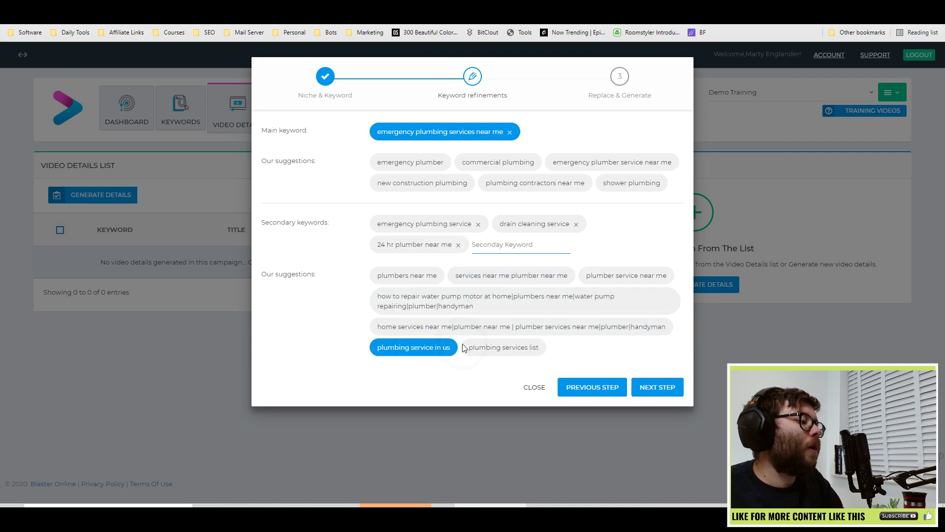
click(492, 351)
click(541, 273)
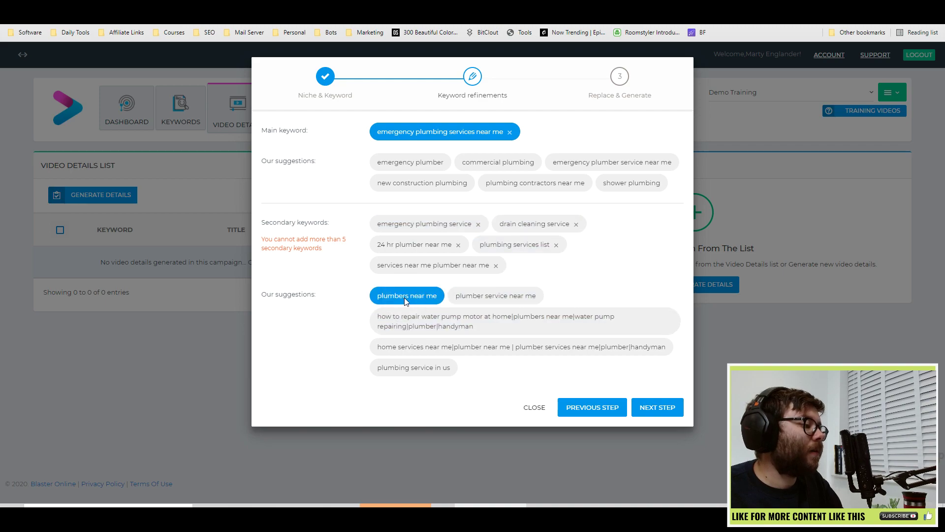
click(656, 413)
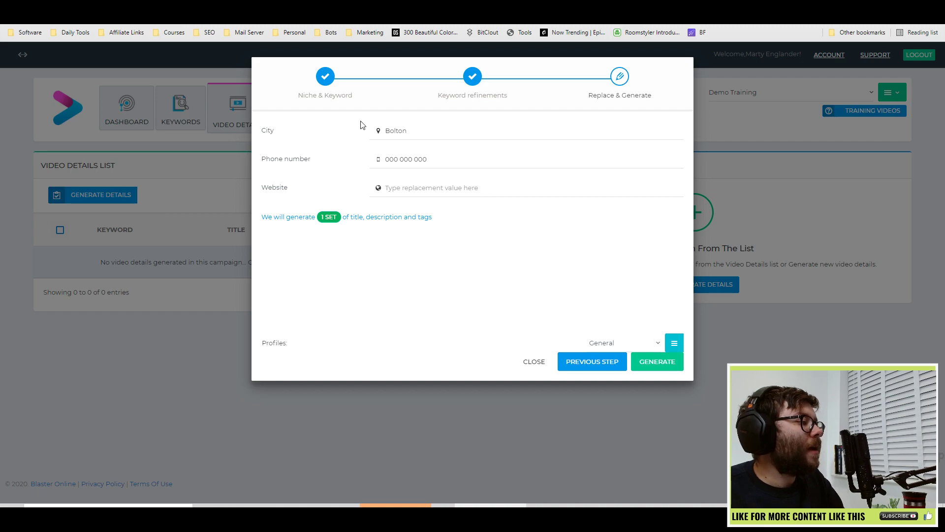
click(394, 130)
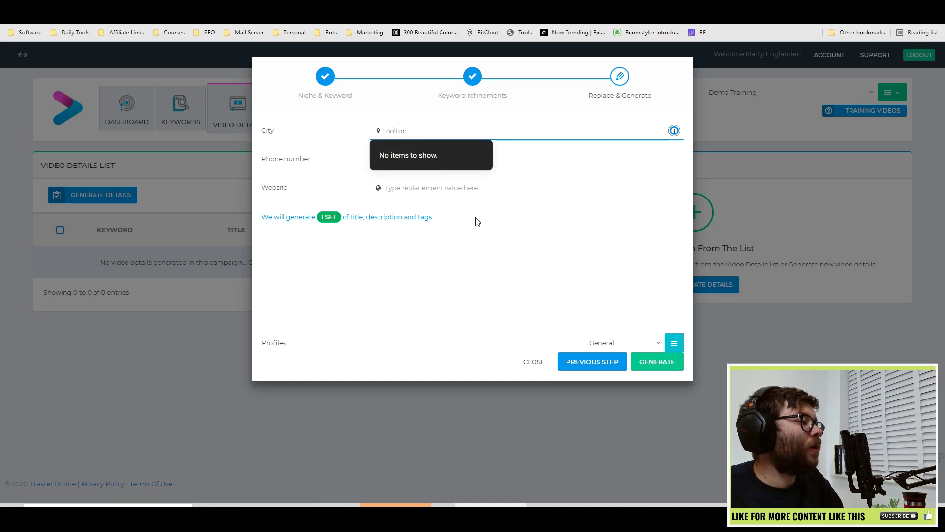
click(386, 156)
click(386, 129)
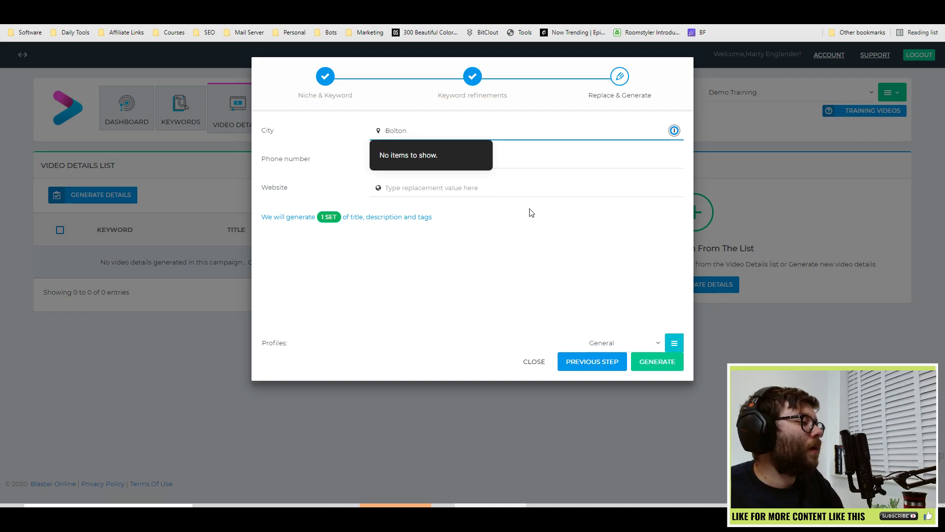
triple_click(463, 160)
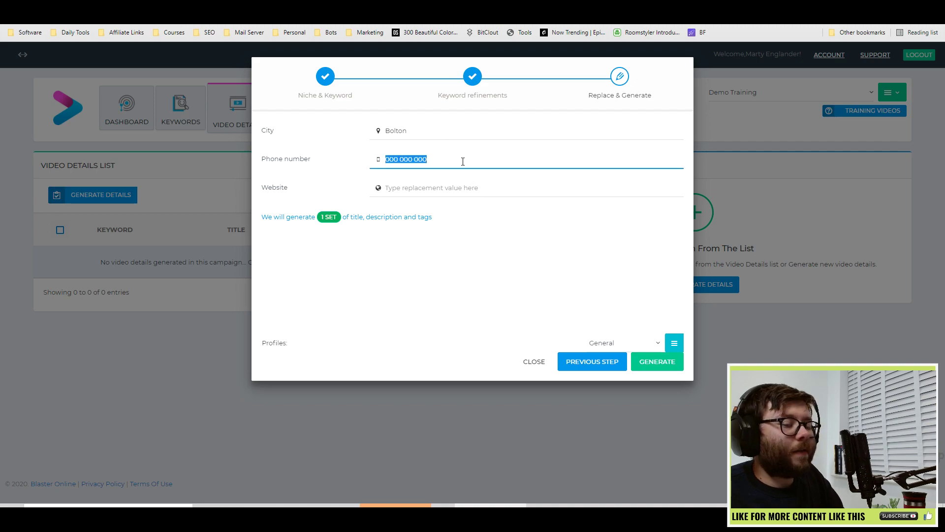
click(425, 187)
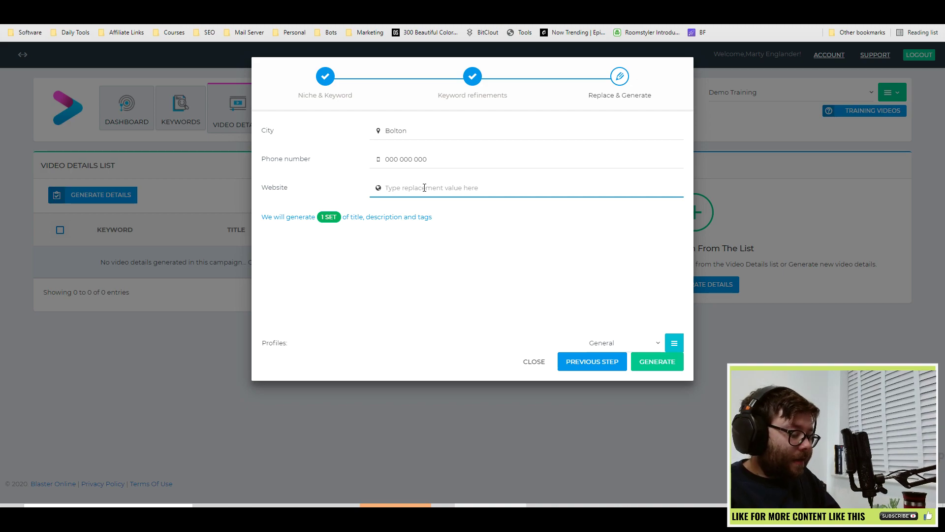
text(w)
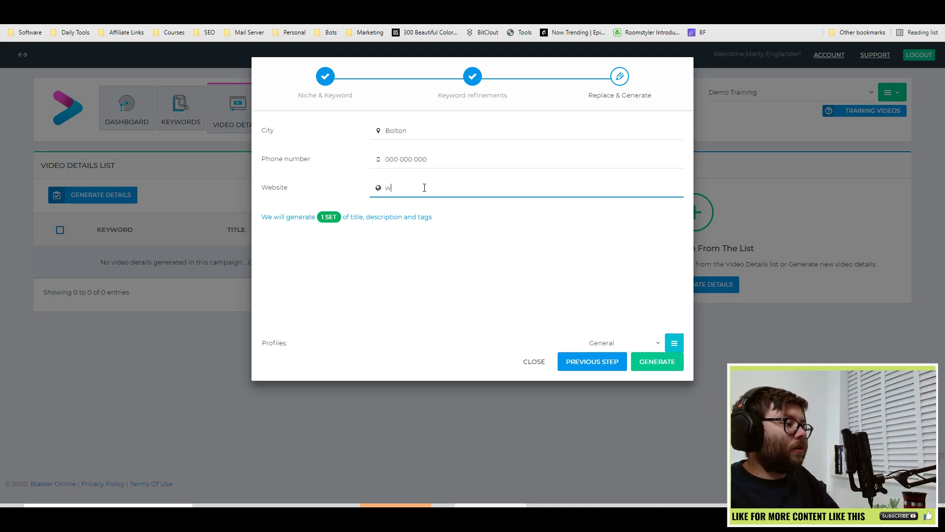
text(.goo)
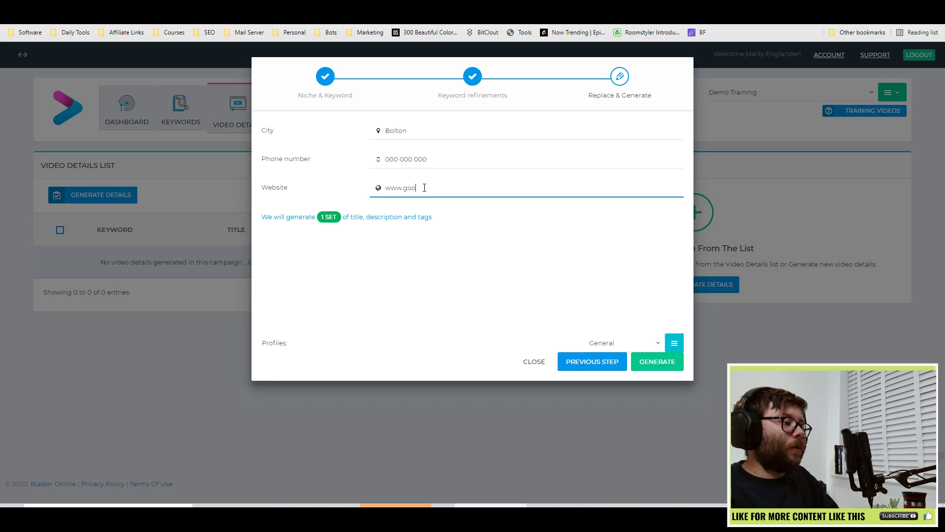
text(gle.com)
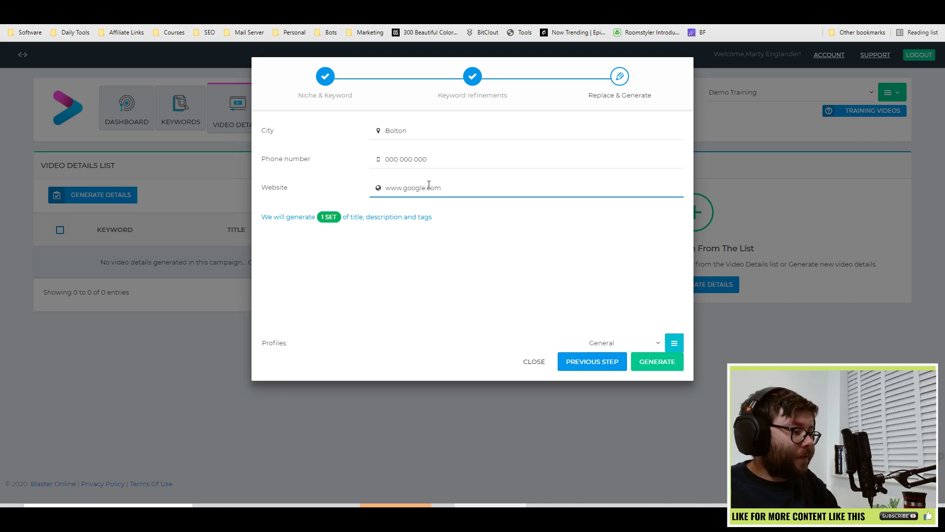
click(661, 371)
key(Return)
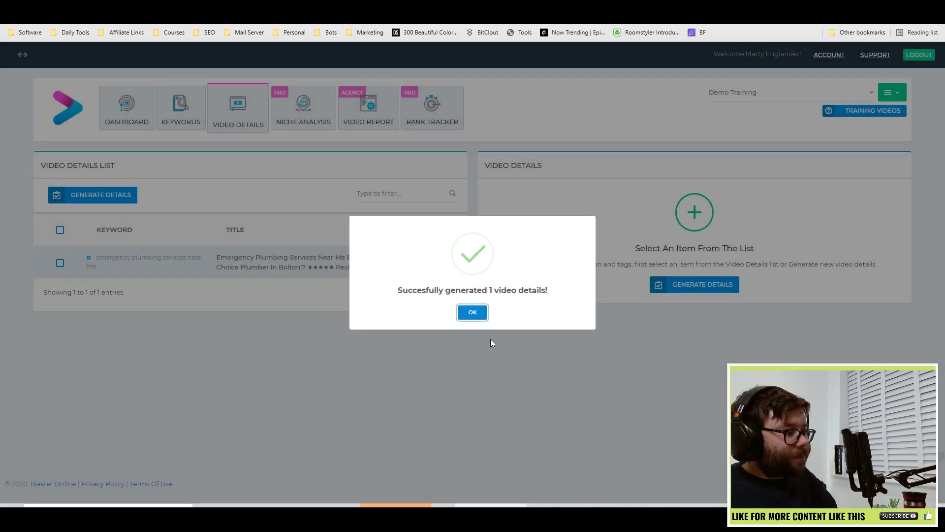
click(480, 311)
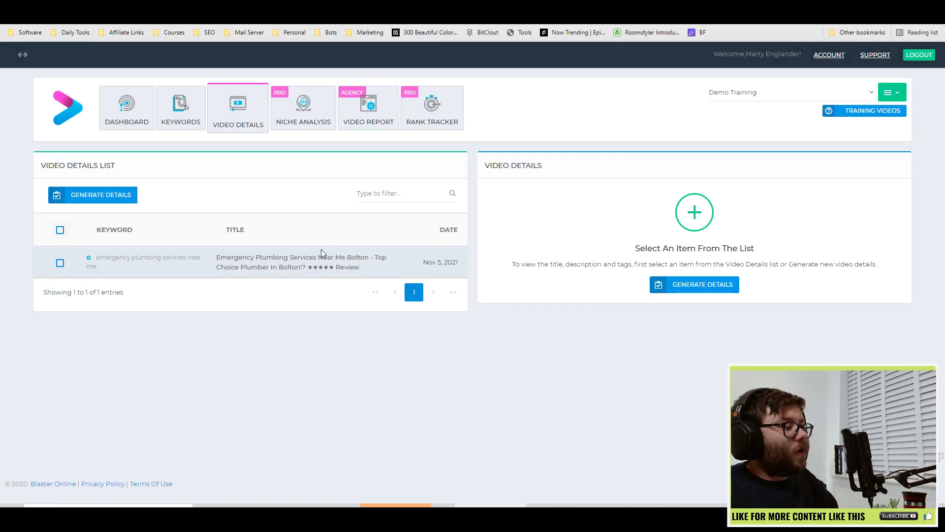
Open the new emergency plumbing services near me entry and look through its title, description, tags and suggested titles.
click(370, 262)
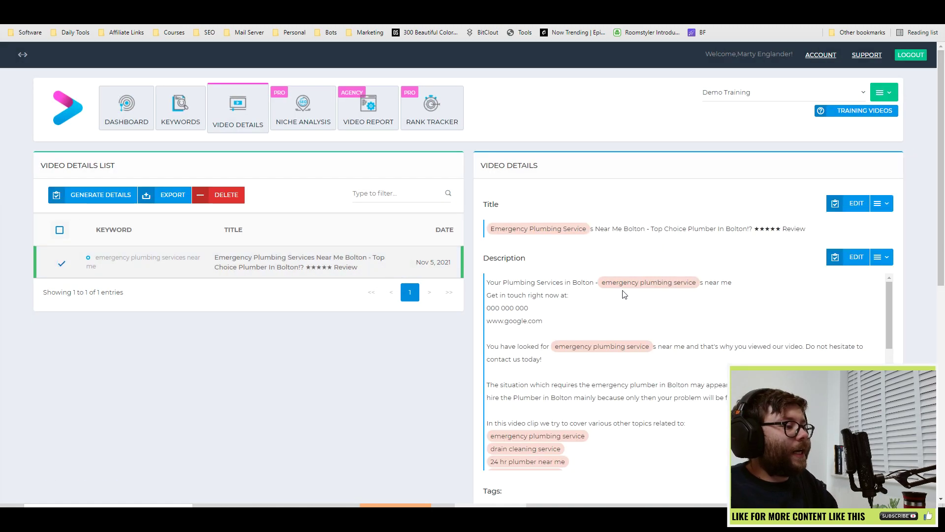
scroll(567, 185, down, 1)
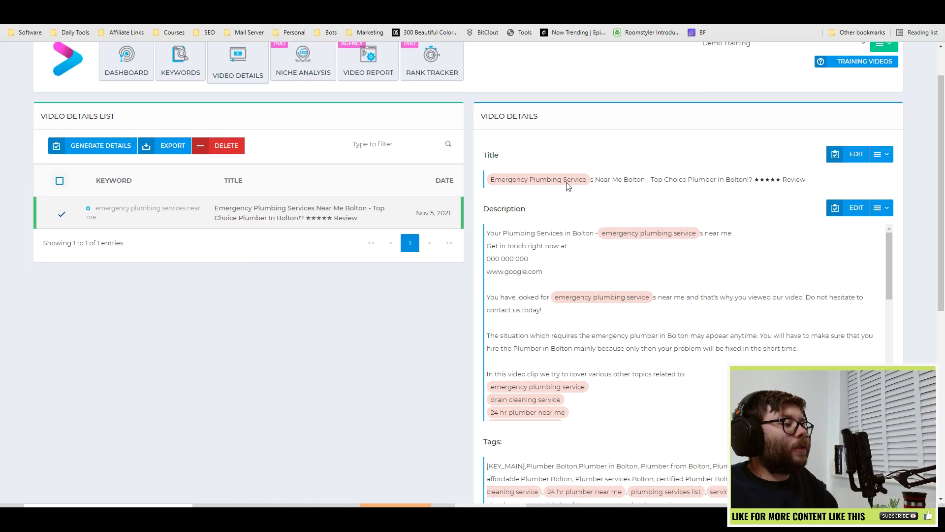
scroll(642, 224, down, 5)
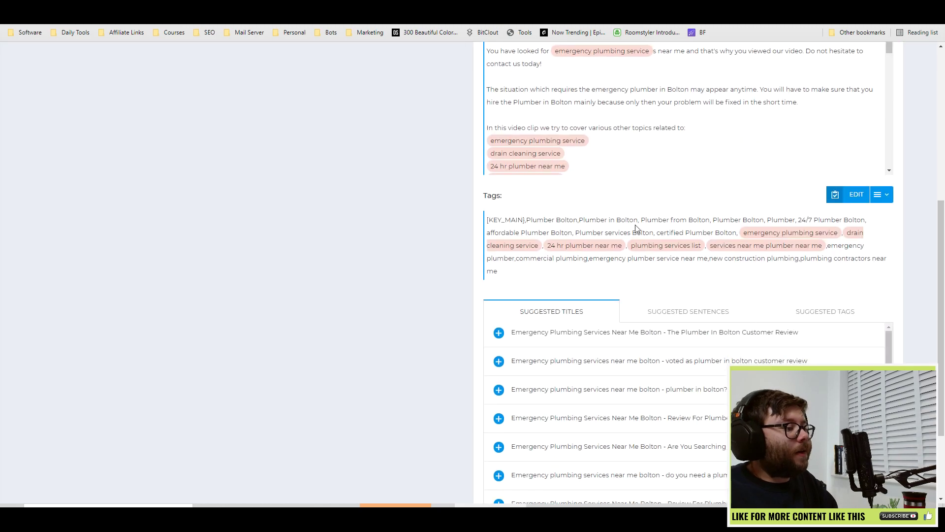
scroll(942, 246, up, 6)
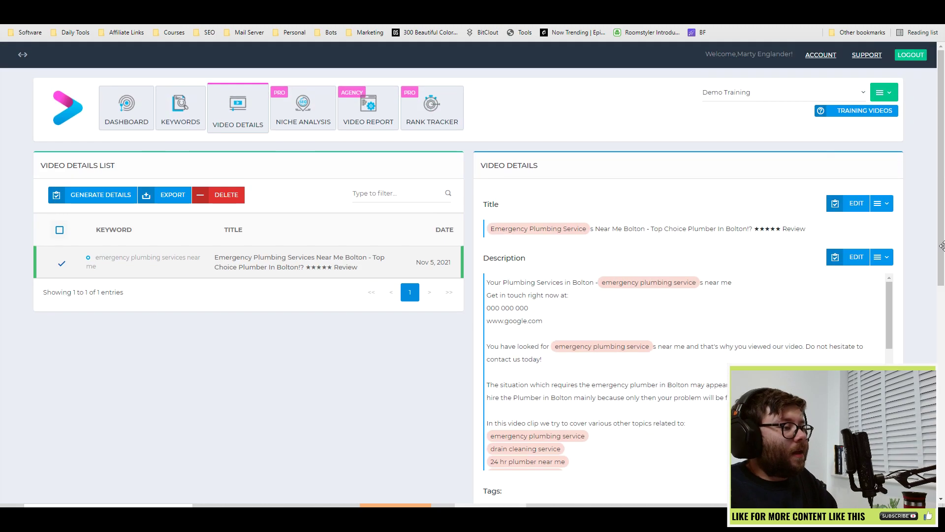
Try an alternative generated title for the video details and discard the change.
click(891, 204)
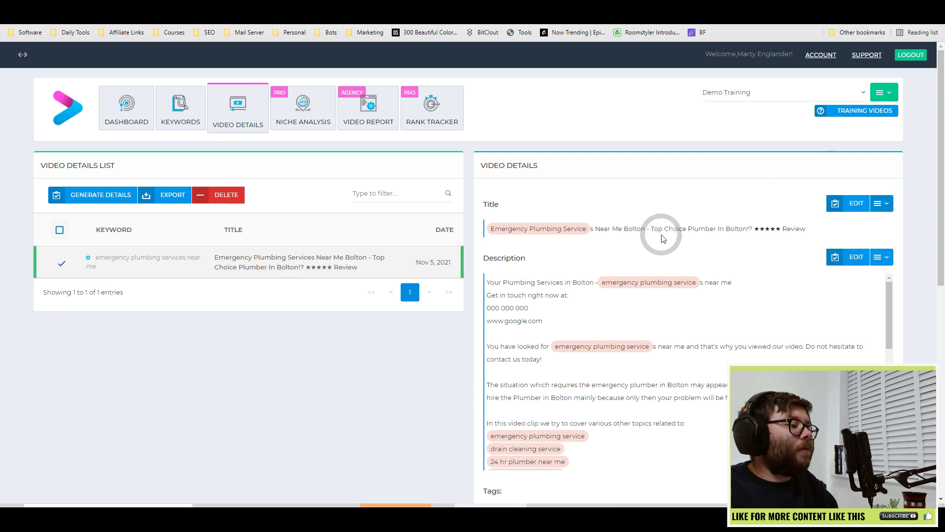
triple_click(661, 235)
click(880, 202)
click(836, 248)
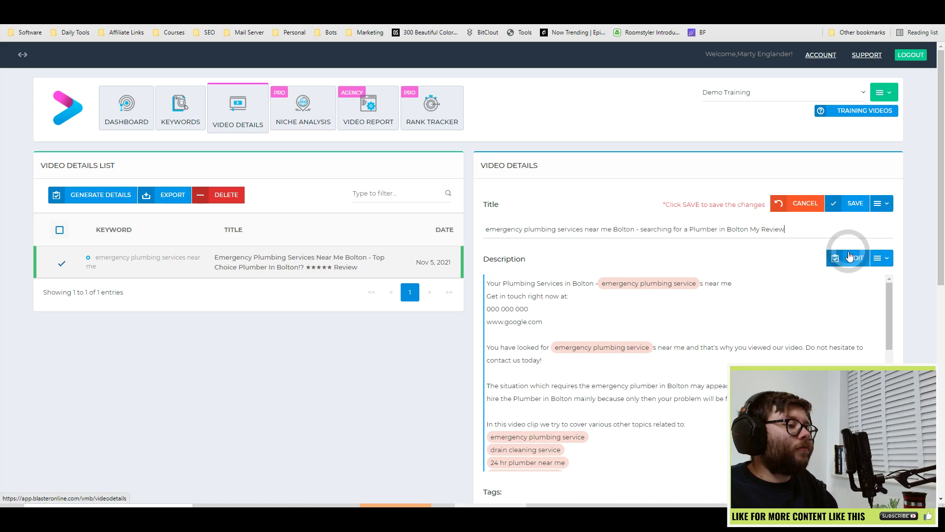
drag(708, 229, 260, 231)
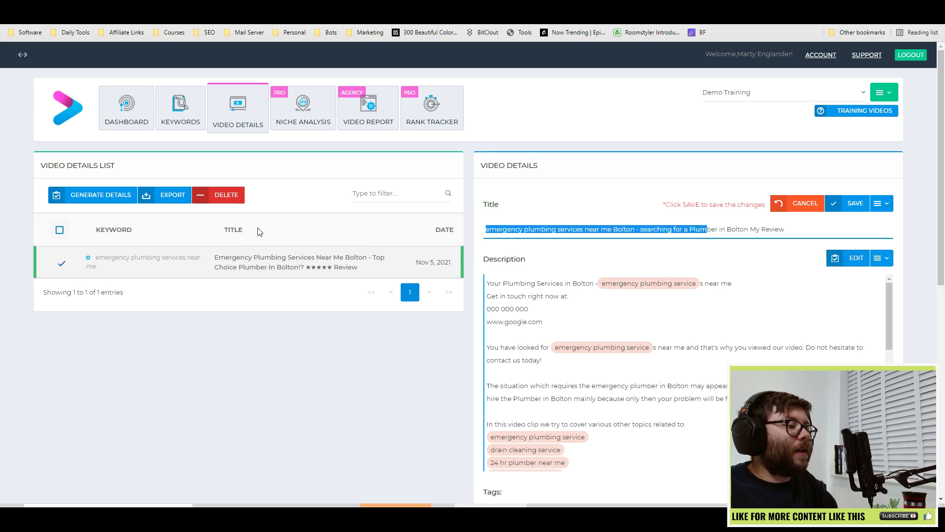
click(806, 212)
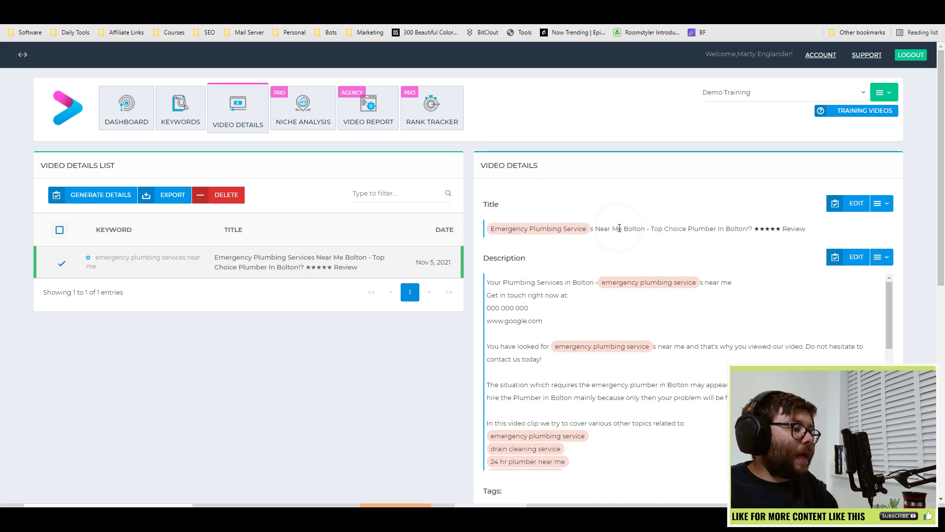
Examine the keyword, location wording and star symbols in the generated title.
drag(618, 228, 725, 229)
drag(491, 228, 578, 229)
click(640, 251)
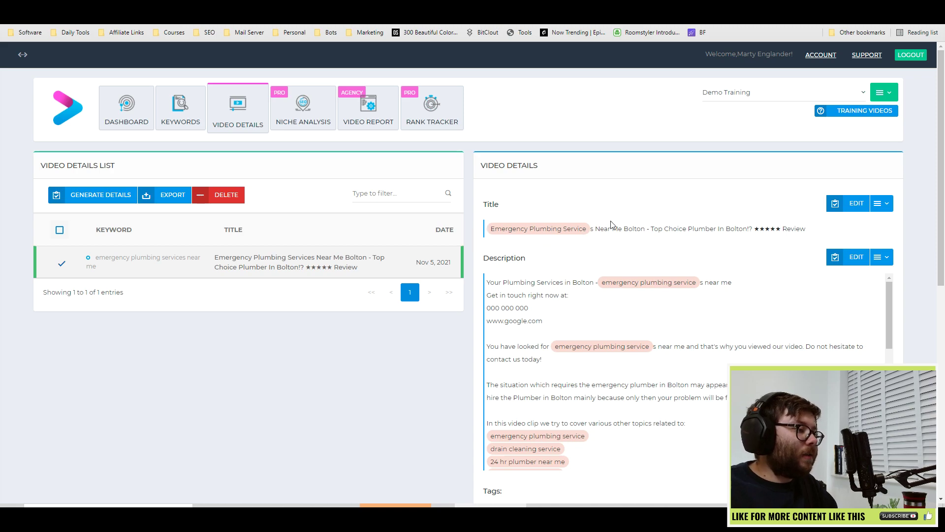
click(675, 258)
click(760, 235)
double_click(761, 236)
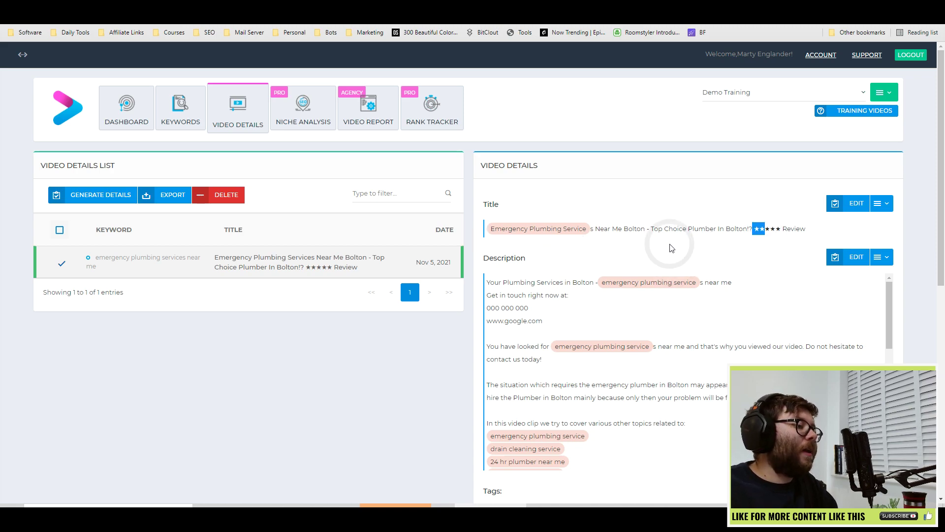
Open the video description for editing and cancel without saving.
scroll(822, 227, down, 1)
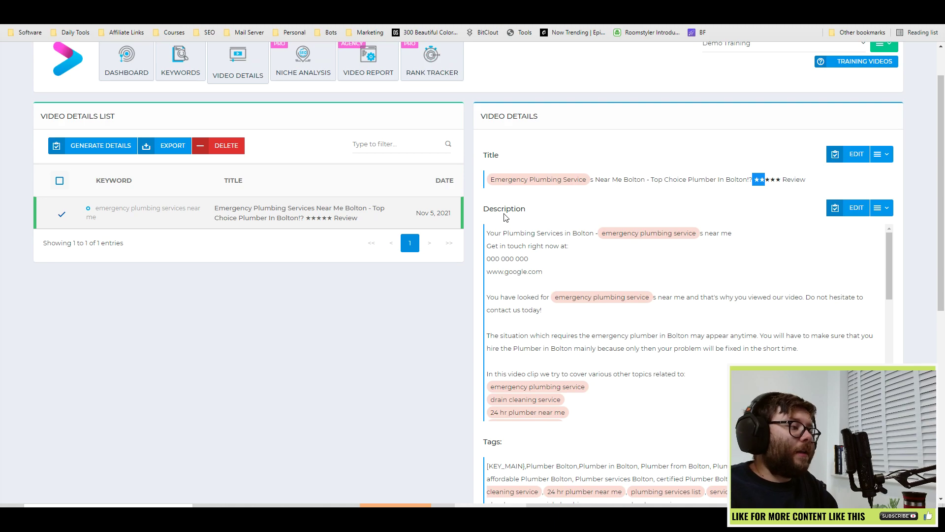
scroll(508, 233, down, 1)
scroll(640, 236, up, 1)
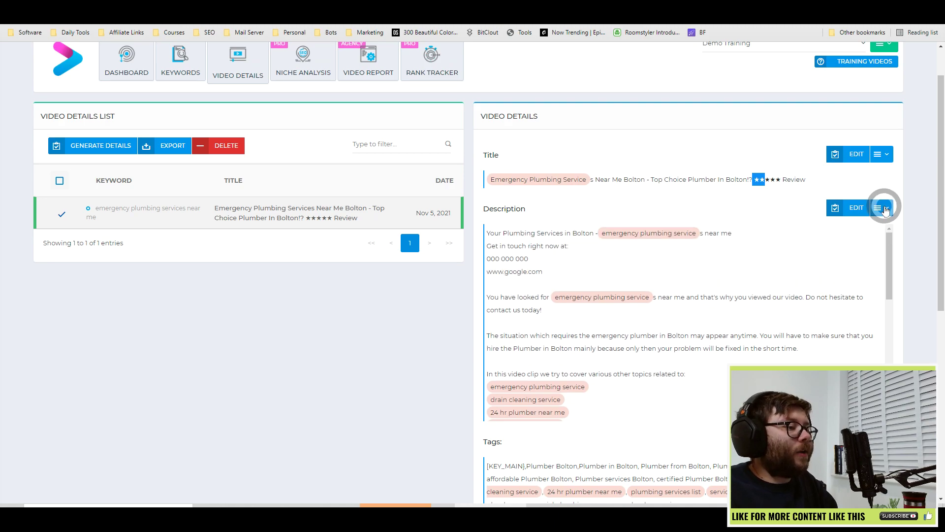
click(883, 207)
click(857, 207)
scroll(791, 206, up, 1)
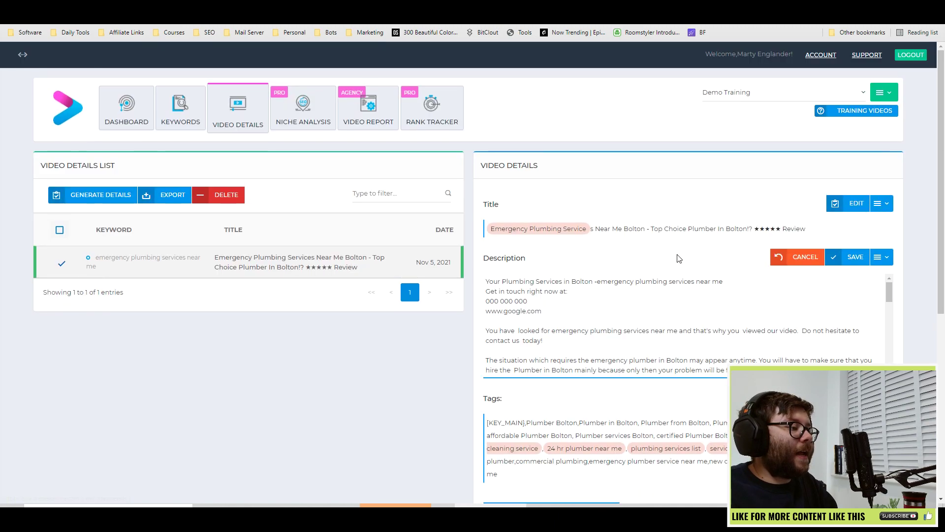
click(791, 254)
Read through the full generated description, checking the opening contact lines, website address and the secondary keywords it covers.
scroll(448, 317, down, 1)
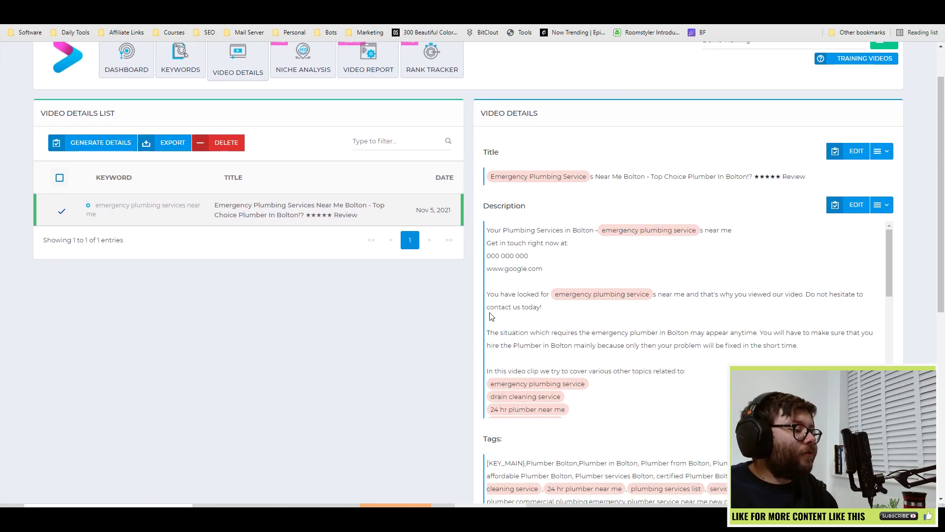
scroll(519, 313, up, 1)
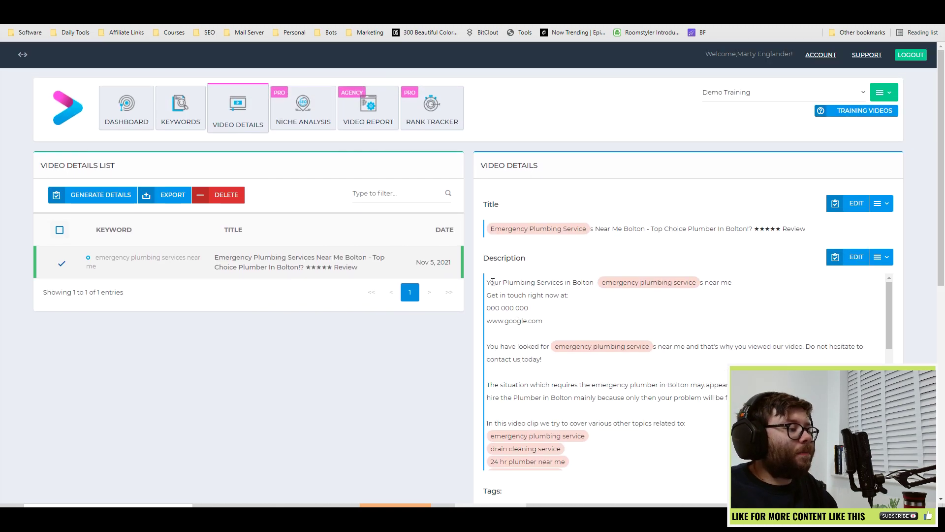
drag(488, 284, 587, 323)
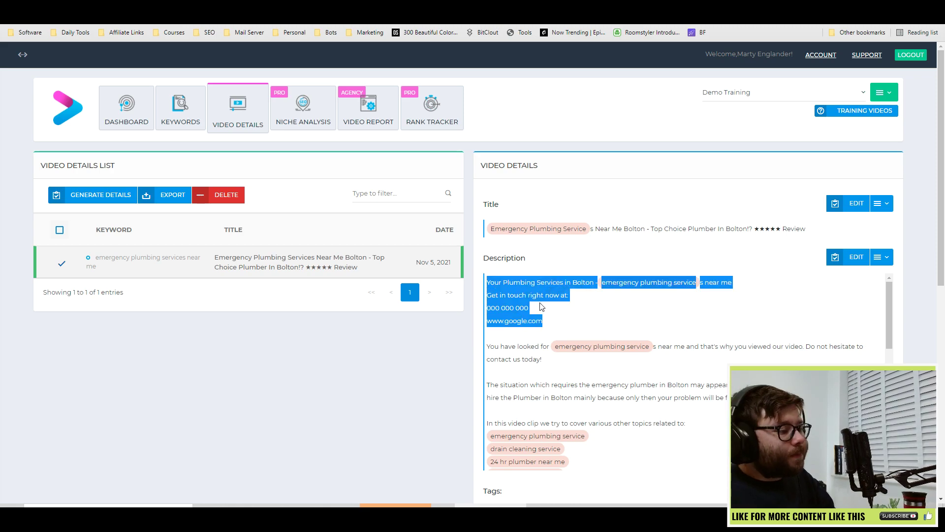
scroll(566, 364, down, 5)
scroll(577, 387, down, 3)
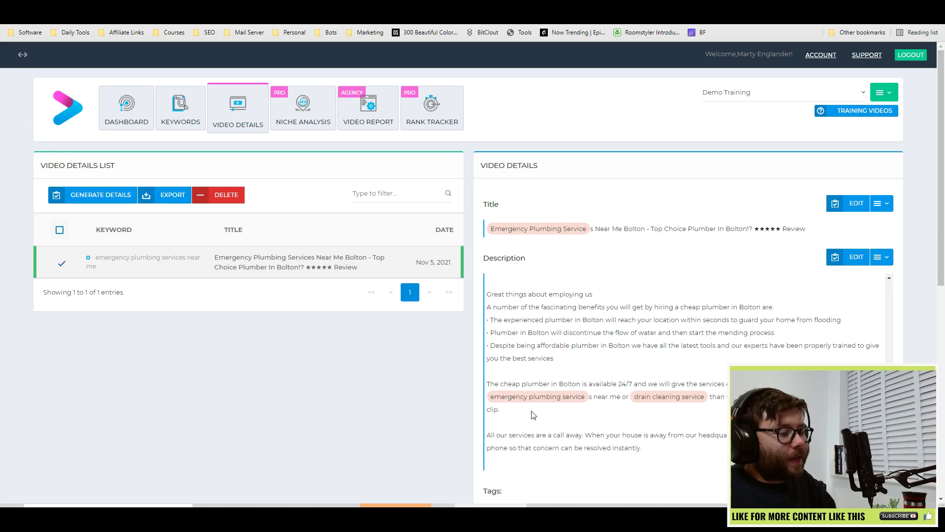
scroll(545, 398, up, 3)
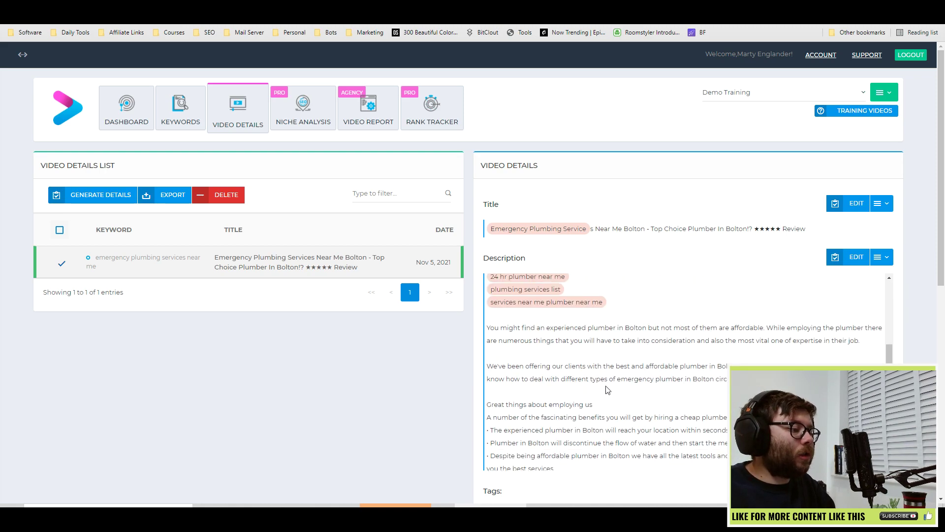
scroll(605, 387, up, 2)
scroll(587, 338, up, 3)
triple_click(557, 321)
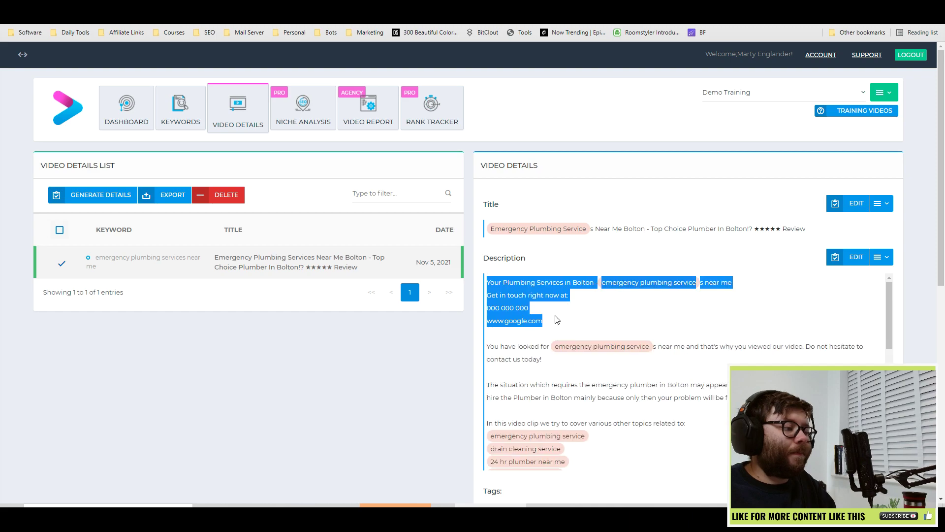
double_click(535, 320)
scroll(522, 335, down, 3)
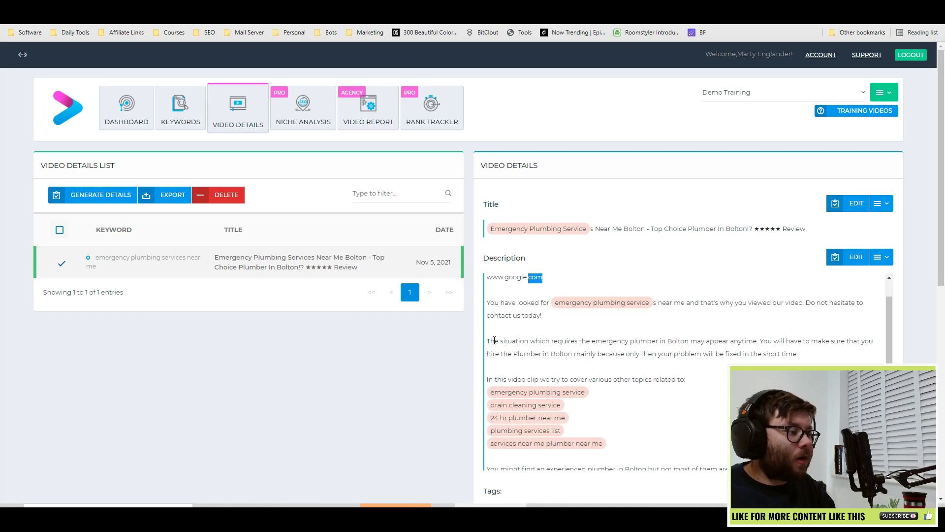
scroll(522, 335, up, 3)
scroll(525, 330, down, 1)
scroll(525, 331, up, 1)
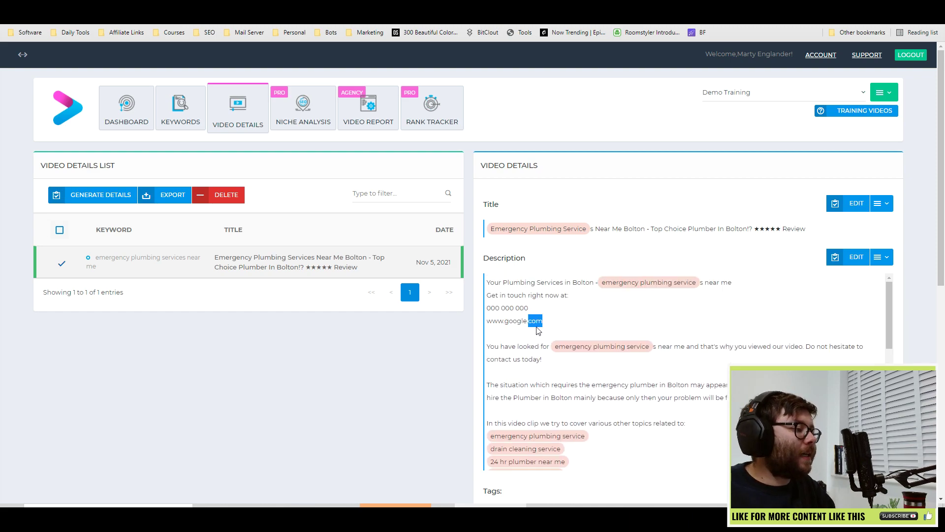
Examine the generated tags for the video, including the highlighted secondary keywords.
click(728, 321)
scroll(907, 332, down, 6)
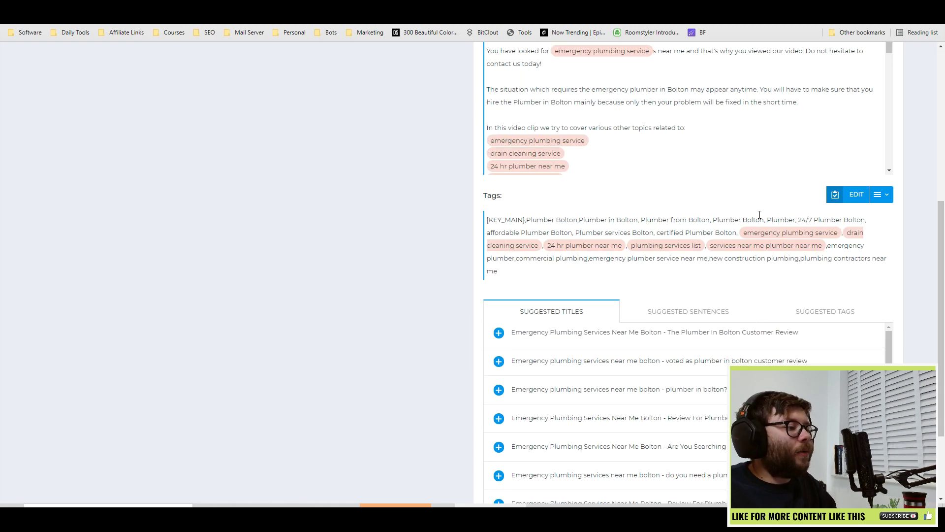
drag(659, 246, 892, 250)
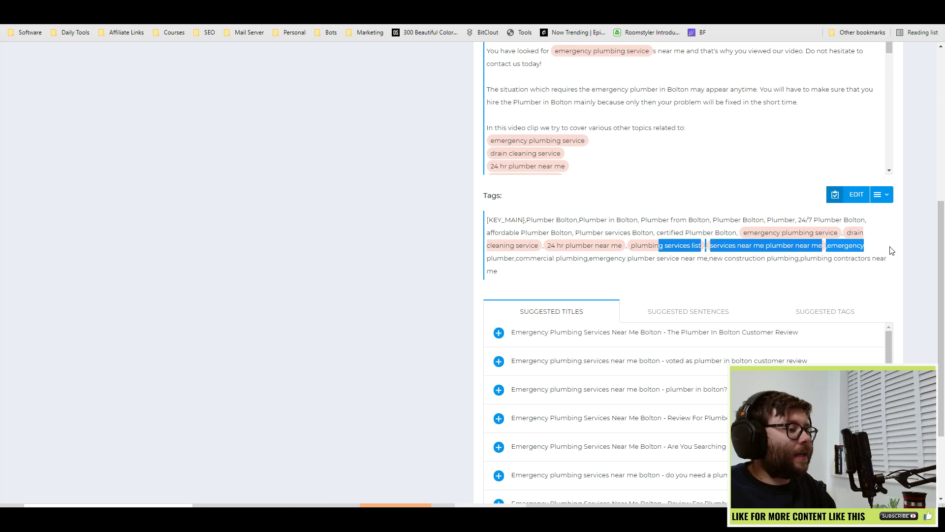
Look through the suggested titles, suggested sentences and suggested tags offered for the video details.
scroll(650, 258, down, 2)
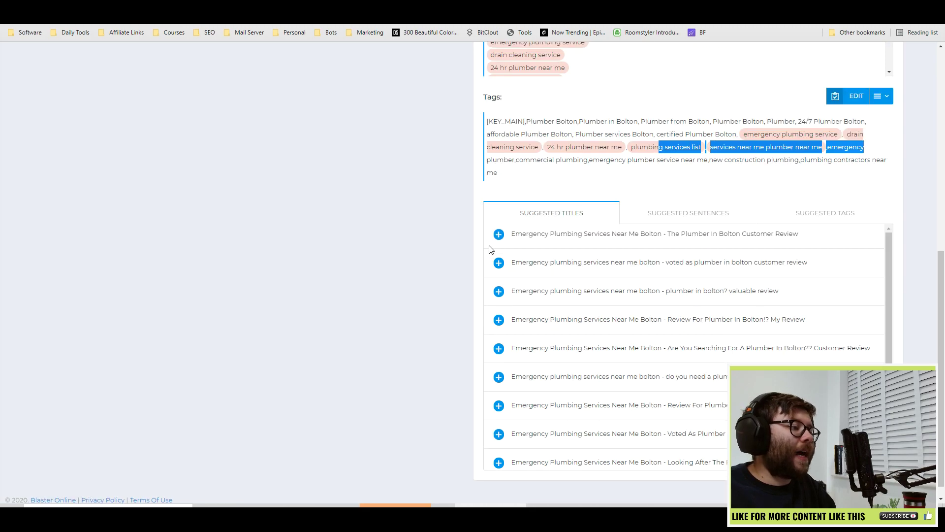
click(685, 212)
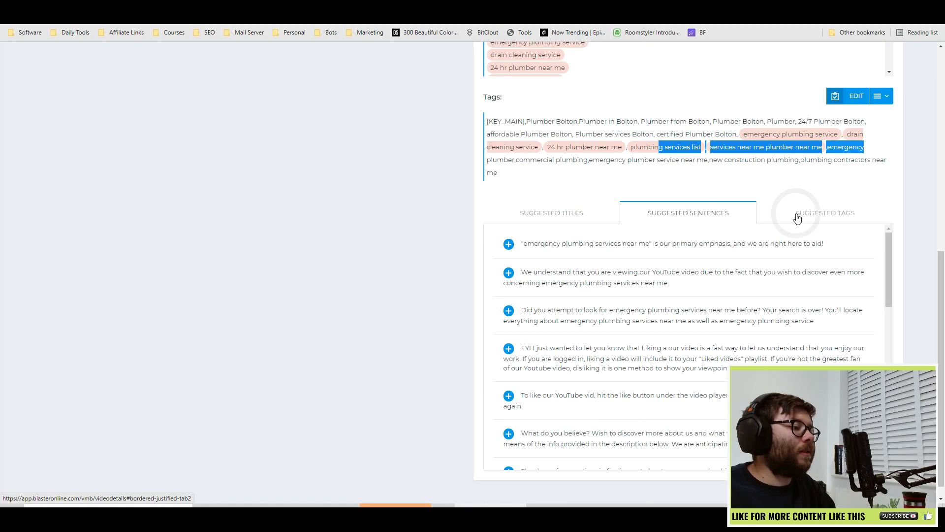
click(812, 212)
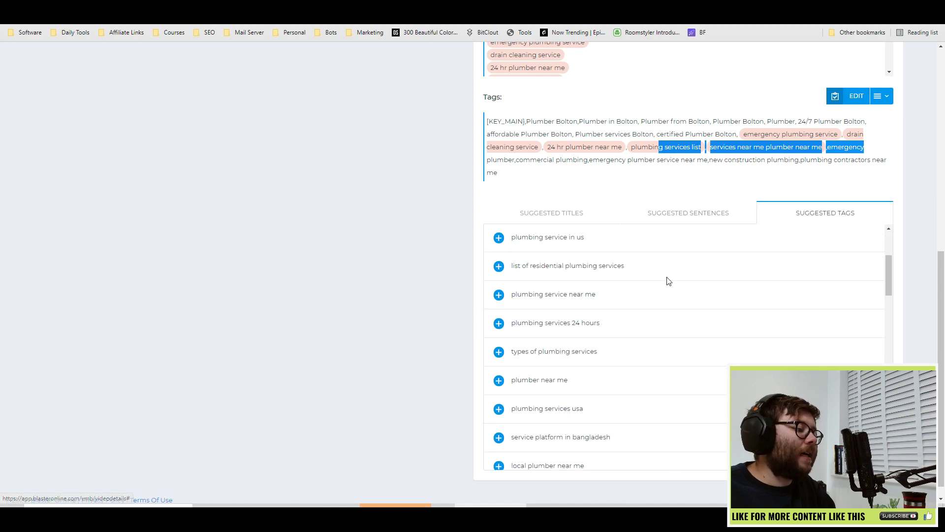
scroll(566, 300, down, 2)
scroll(473, 320, down, 1)
scroll(584, 295, down, 3)
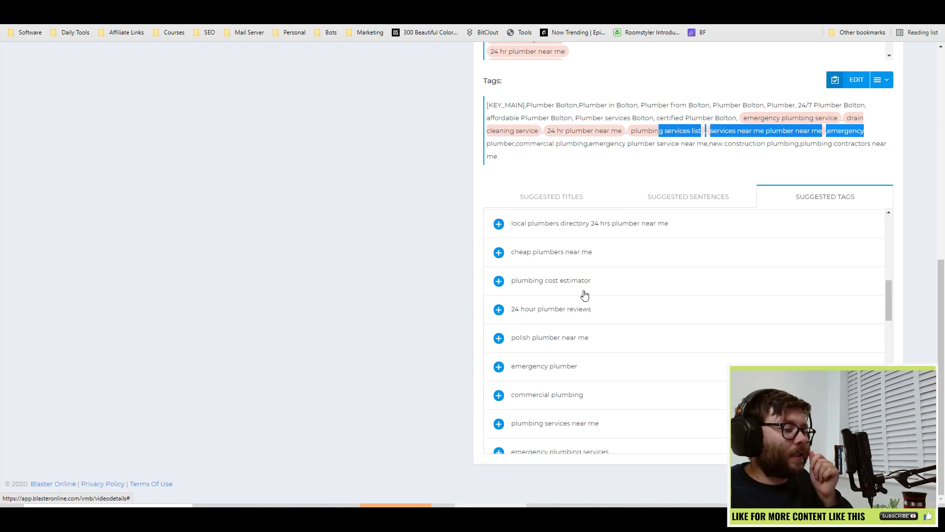
scroll(231, 256, up, 8)
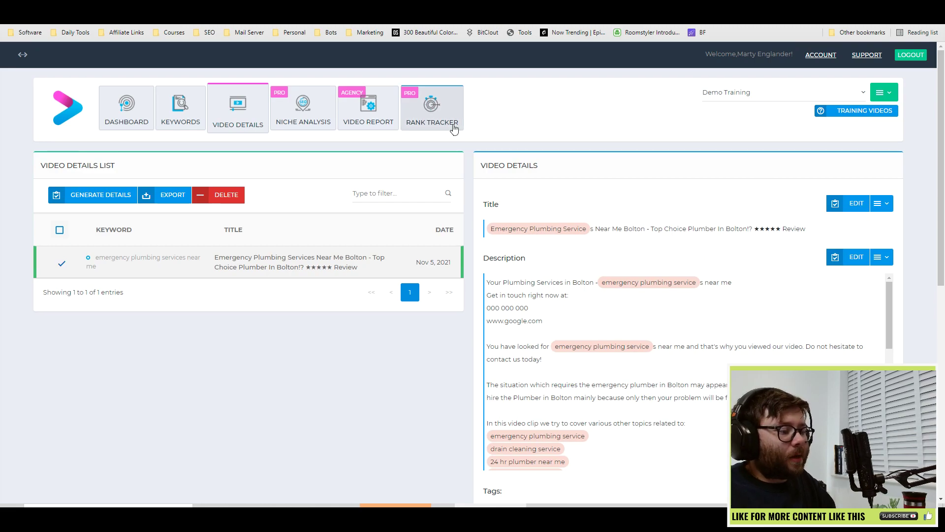
scroll(431, 126, down, 2)
scroll(432, 133, down, 2)
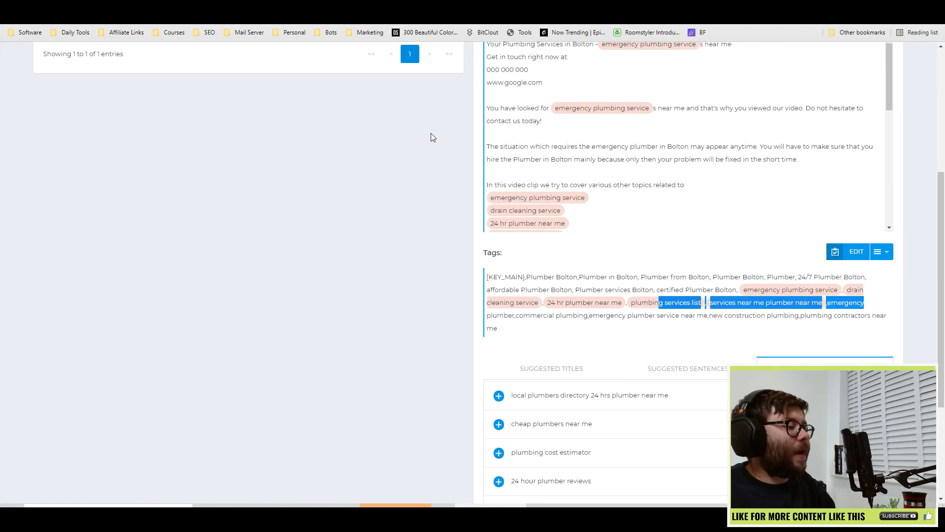
scroll(414, 138, up, 4)
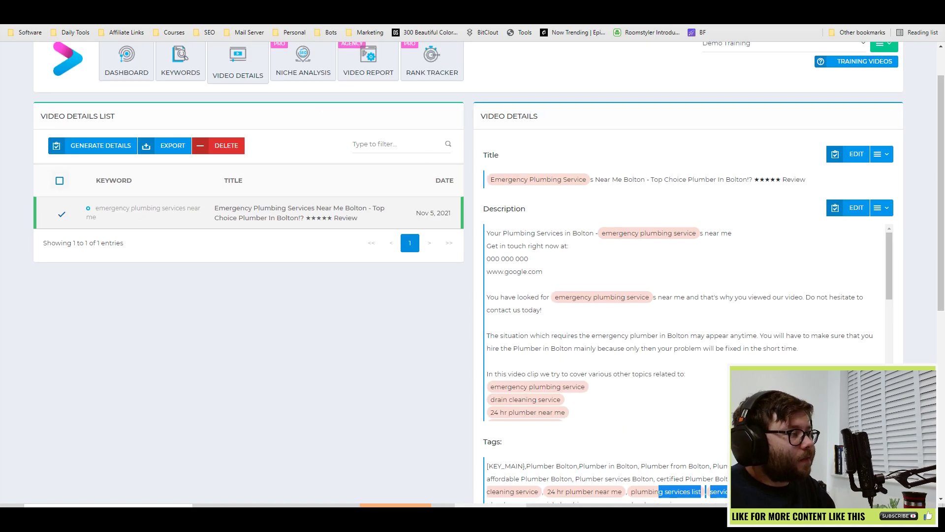